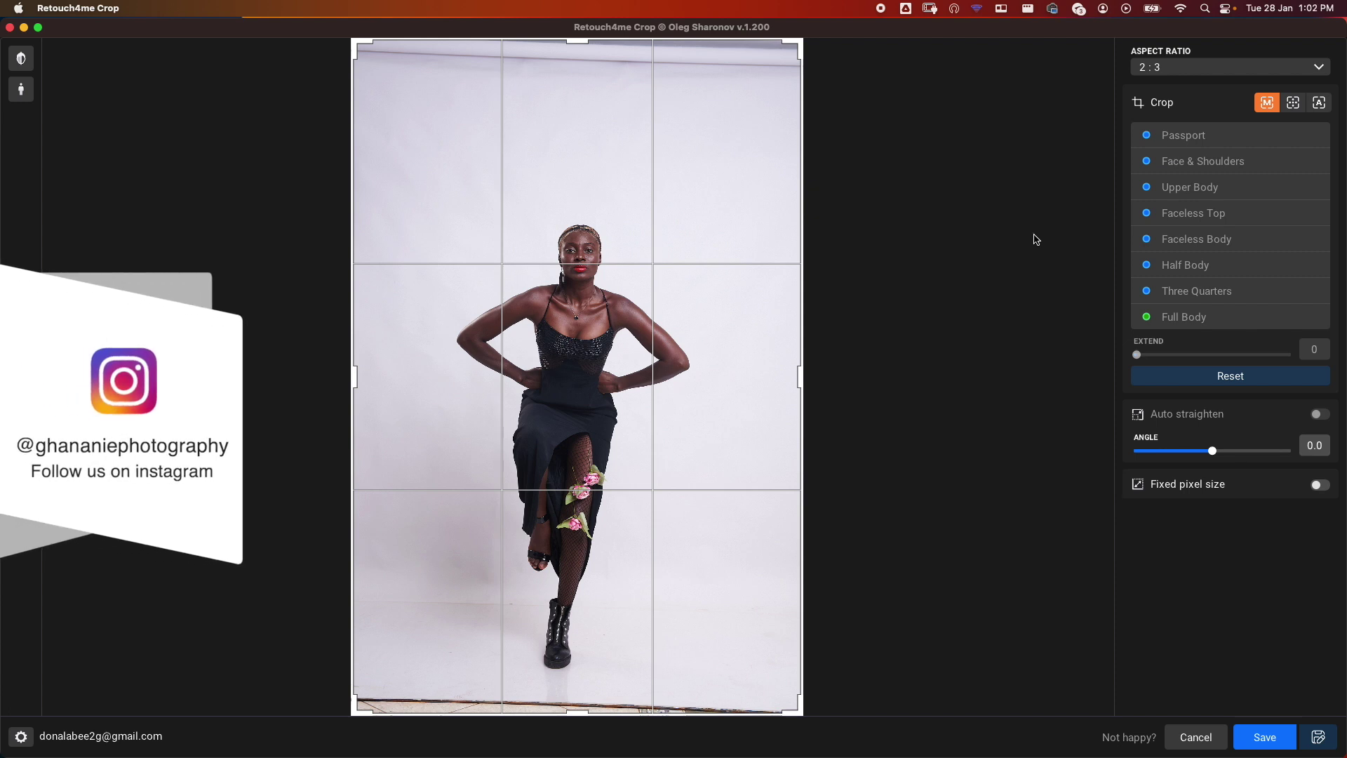
Discard the current photo and load a new full-body portrait, auto-cropped 2:3 Full Body
left_click(1191, 736)
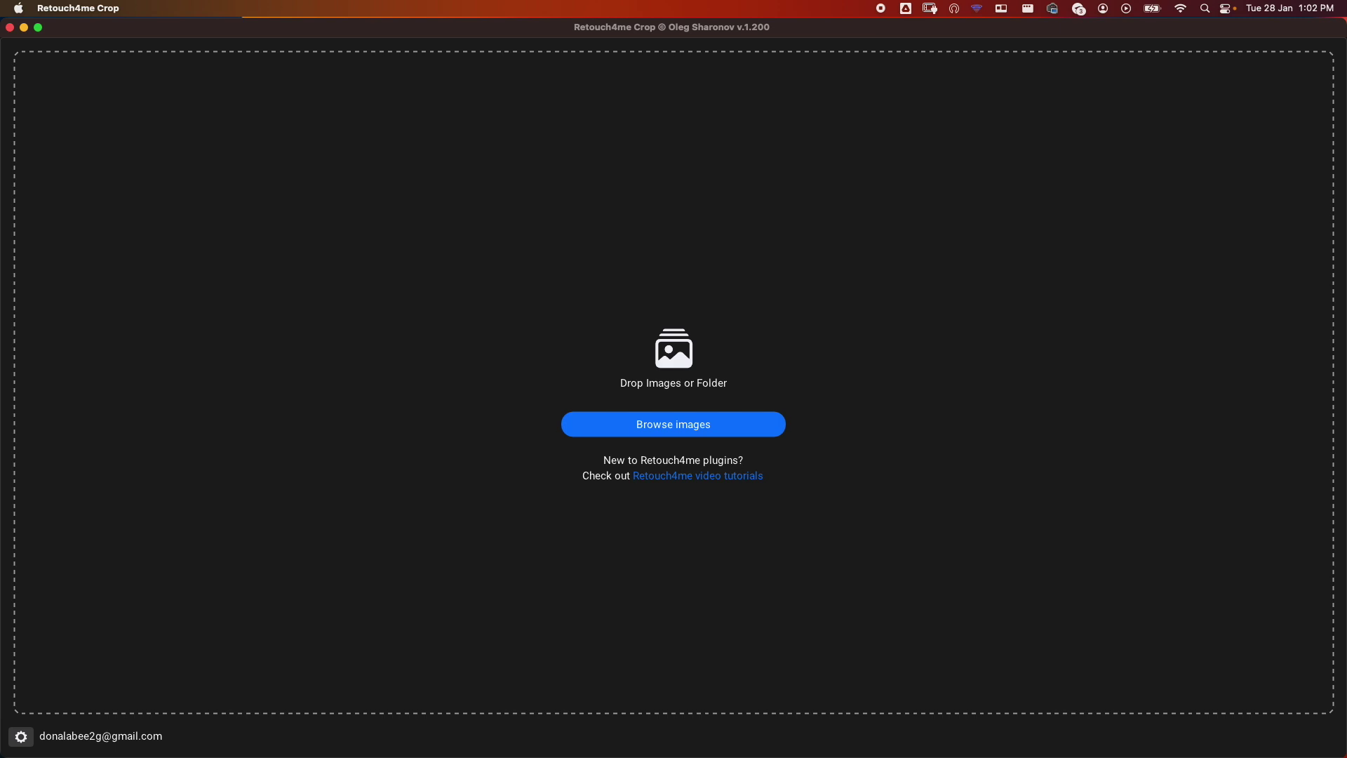
left_click_drag(27, 249, 785, 261)
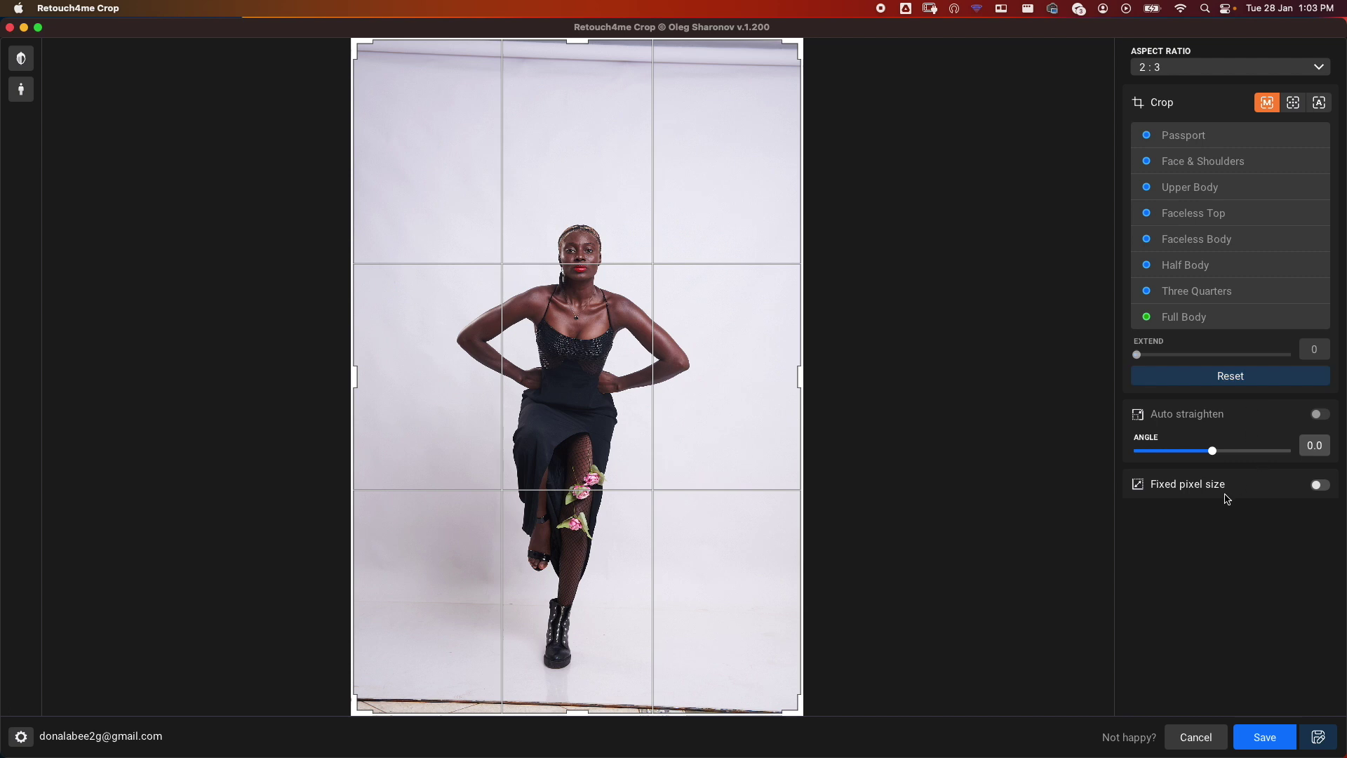
Change the crop aspect ratio from 2:3 to 4:5
left_click(1316, 69)
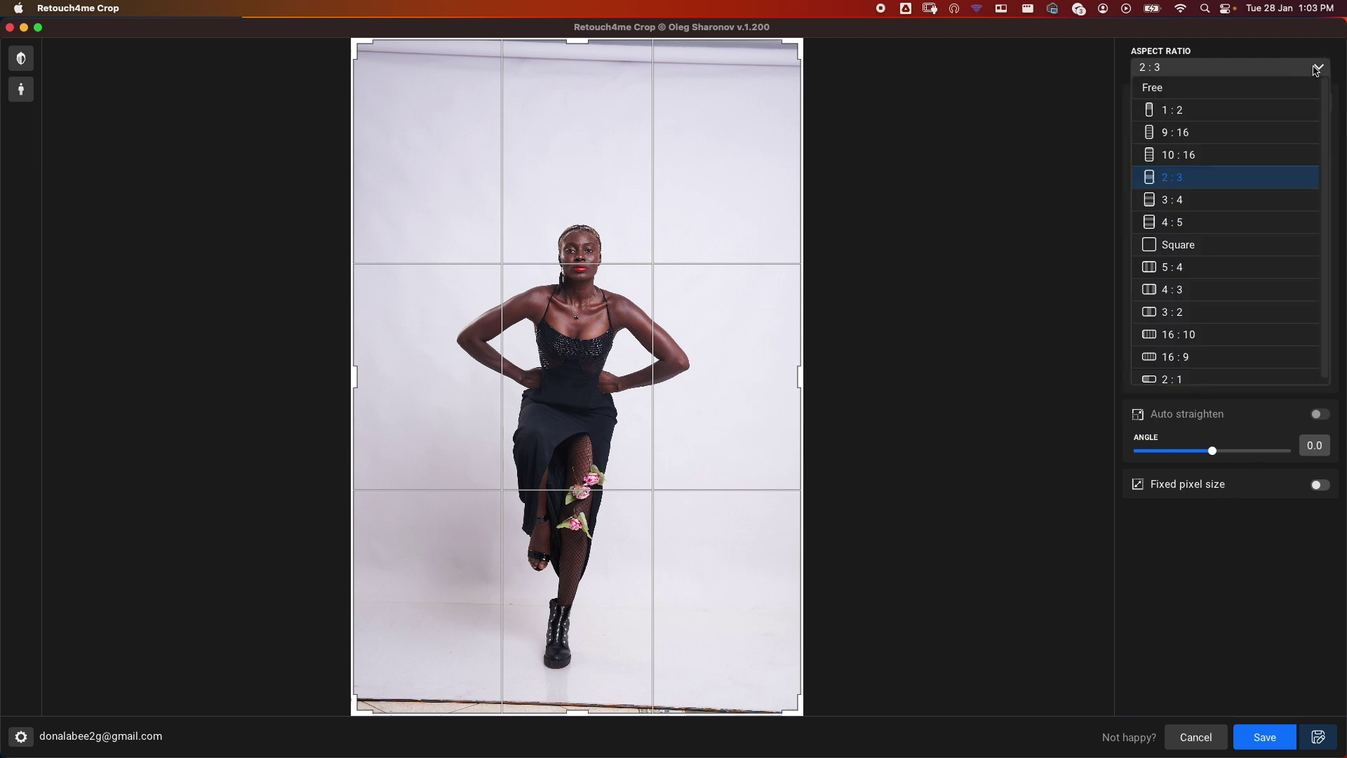
left_click(1182, 224)
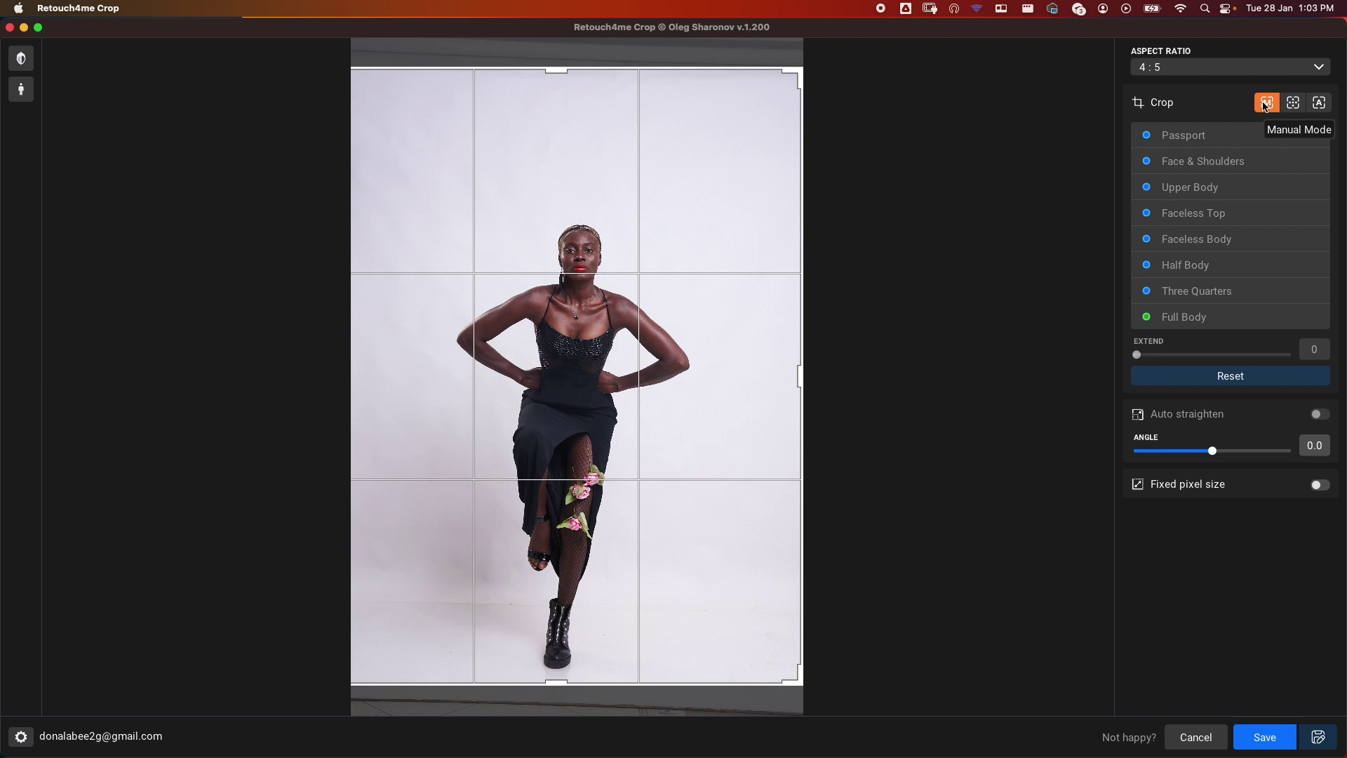
Switch to Auto Mode and disable every preset except Full Body
left_click(1319, 104)
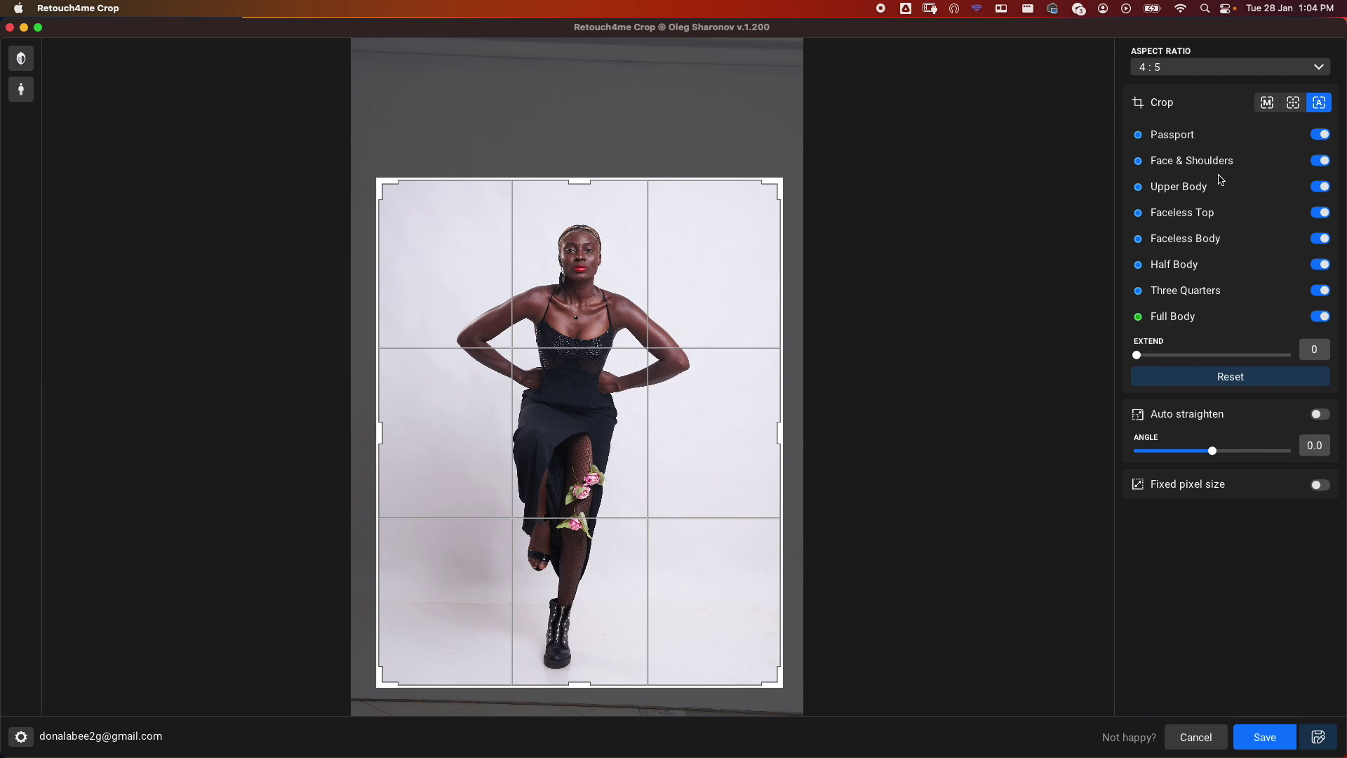
left_click(1318, 135)
left_click(1320, 161)
left_click(1322, 188)
left_click(1319, 214)
left_click(1320, 237)
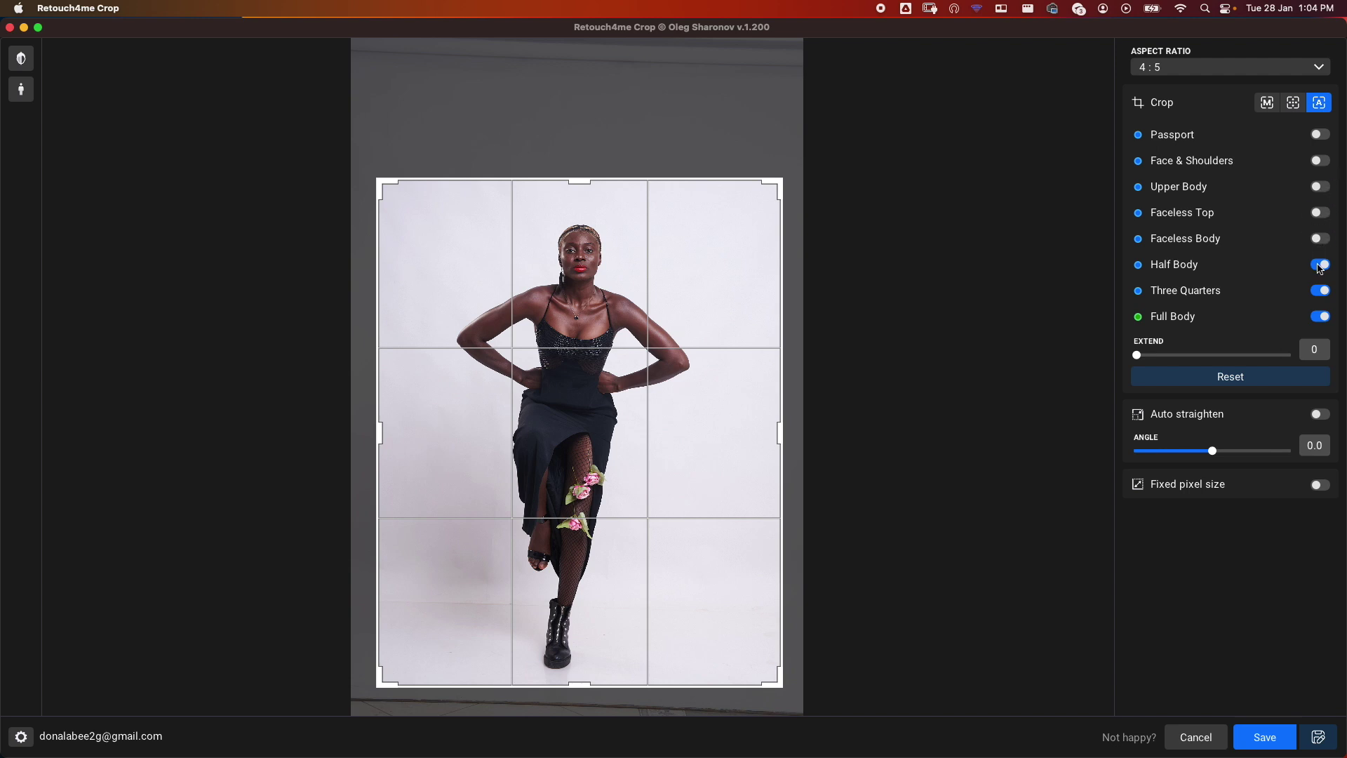
left_click(1321, 270)
left_click(1320, 295)
left_click(1320, 317)
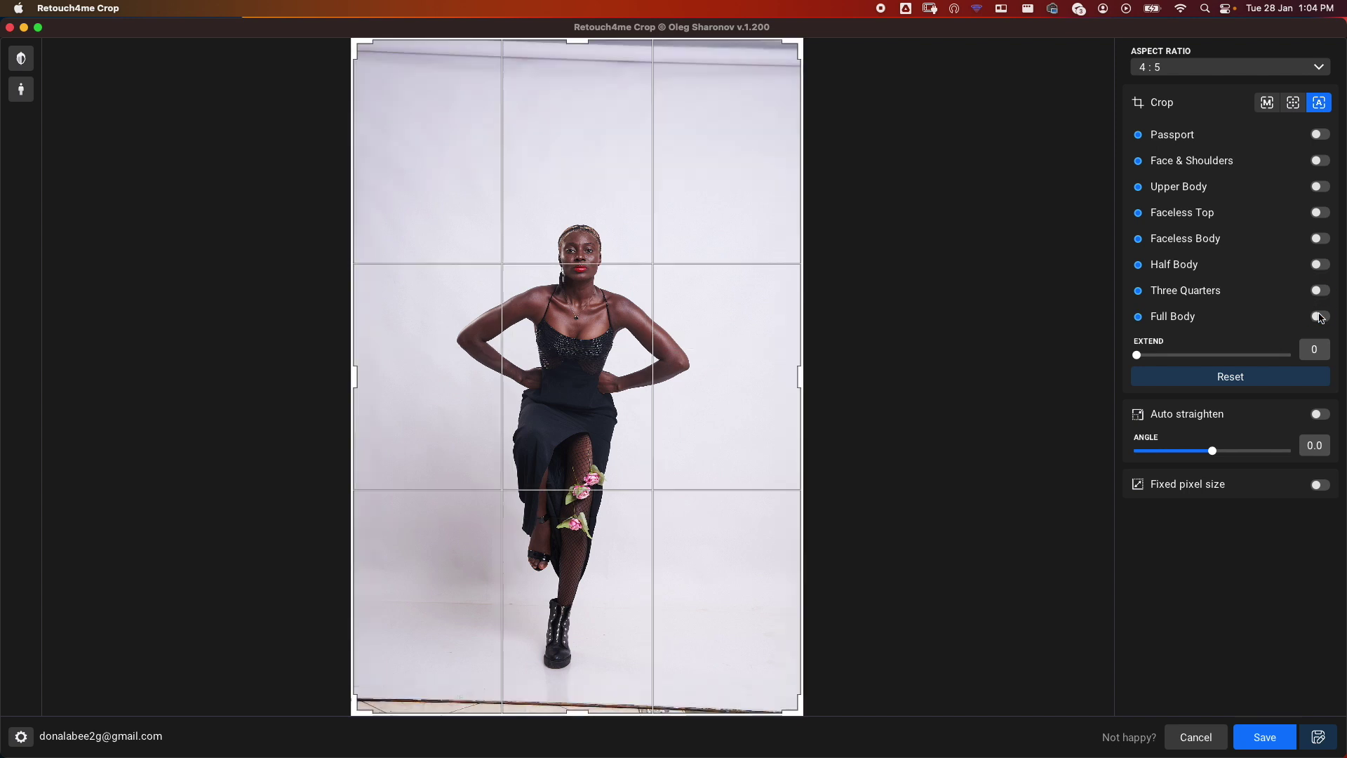
left_click(1320, 317)
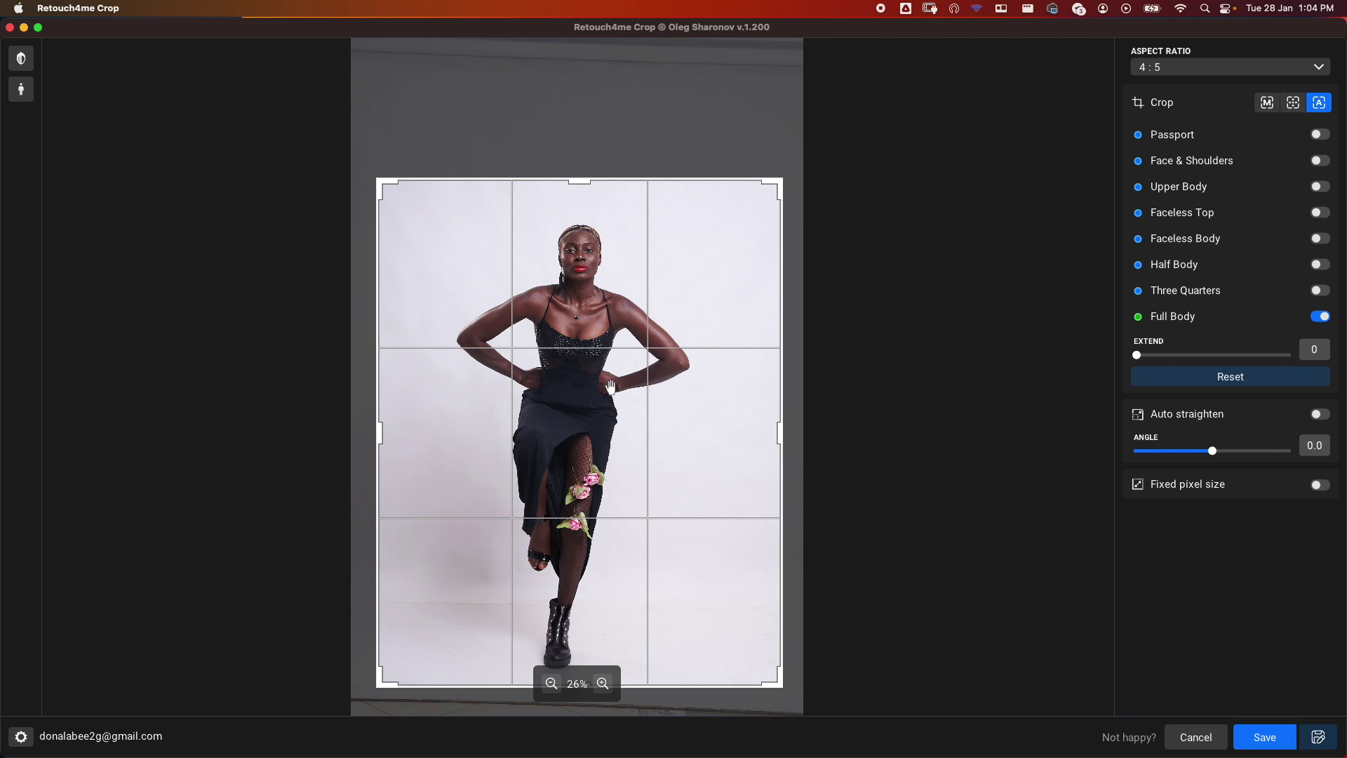
Load the seven portraits GHA_8908–GHA_8917 as a batch and open the first one
left_click(1191, 738)
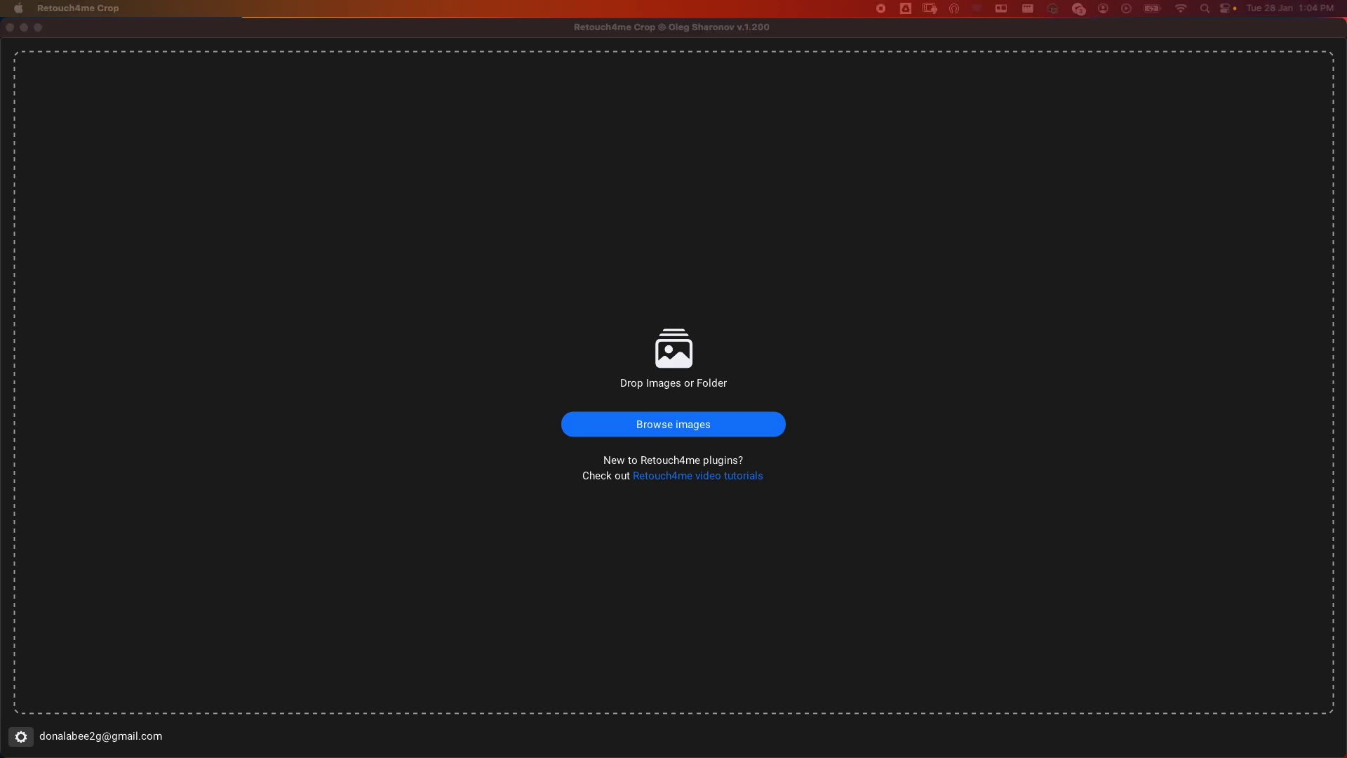
left_click_drag(6, 188, 547, 225)
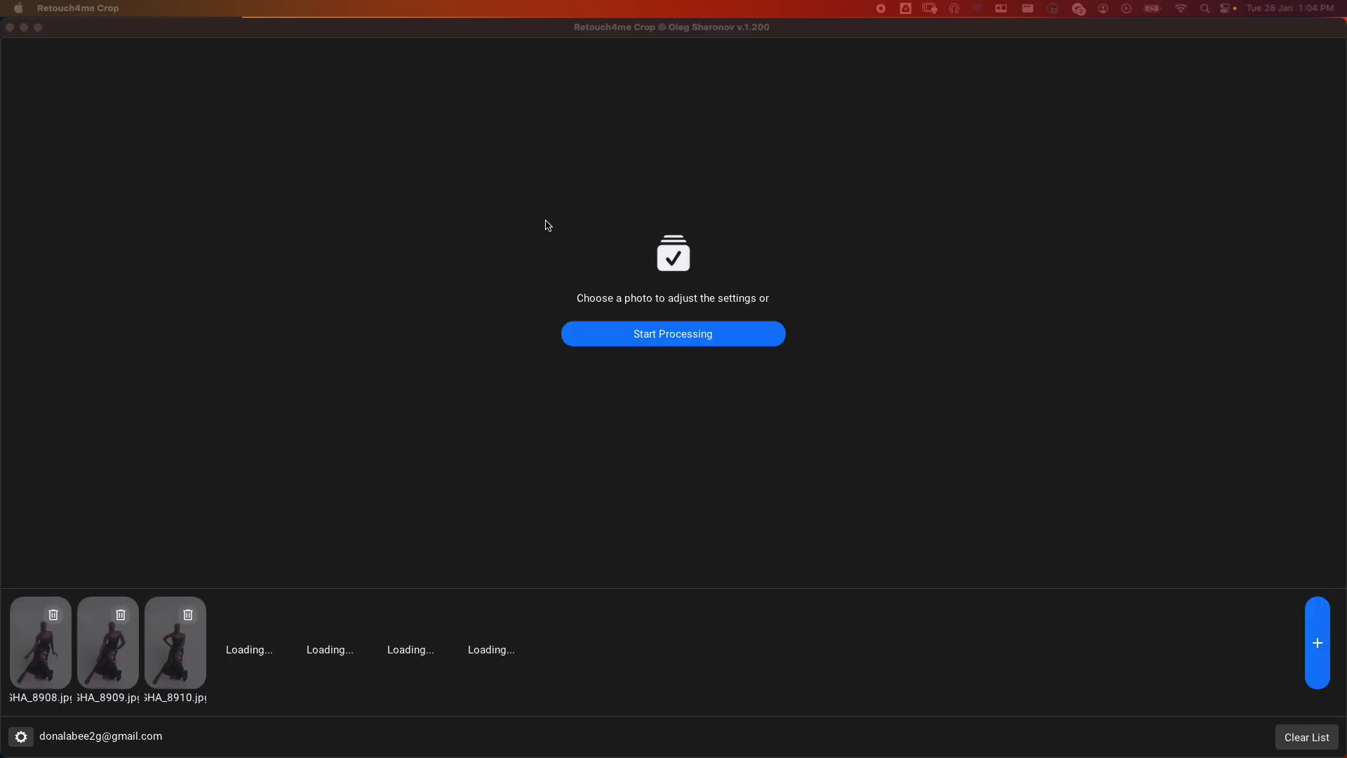
left_click(39, 651)
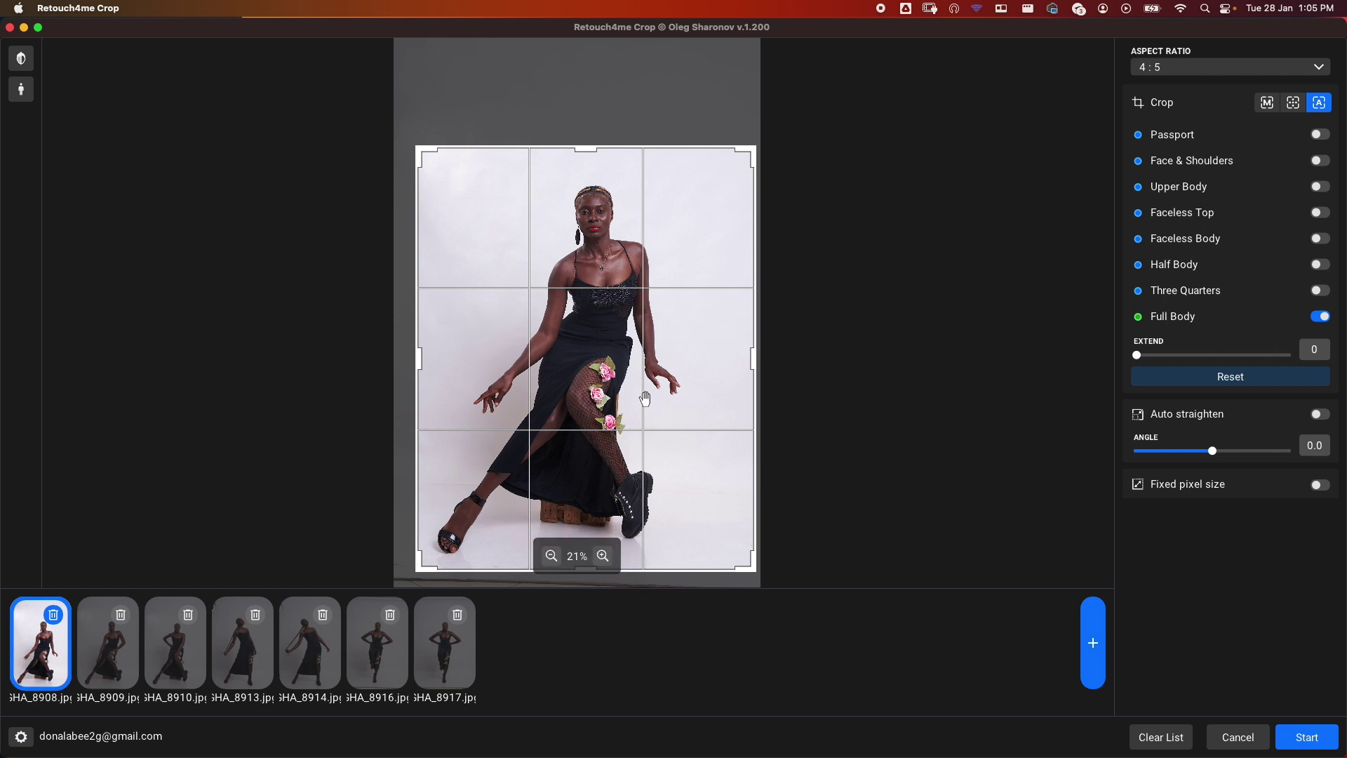
Preview the automatic 4:5 Full Body crop on photos two through seven, ending on GHA_8917
left_click(105, 662)
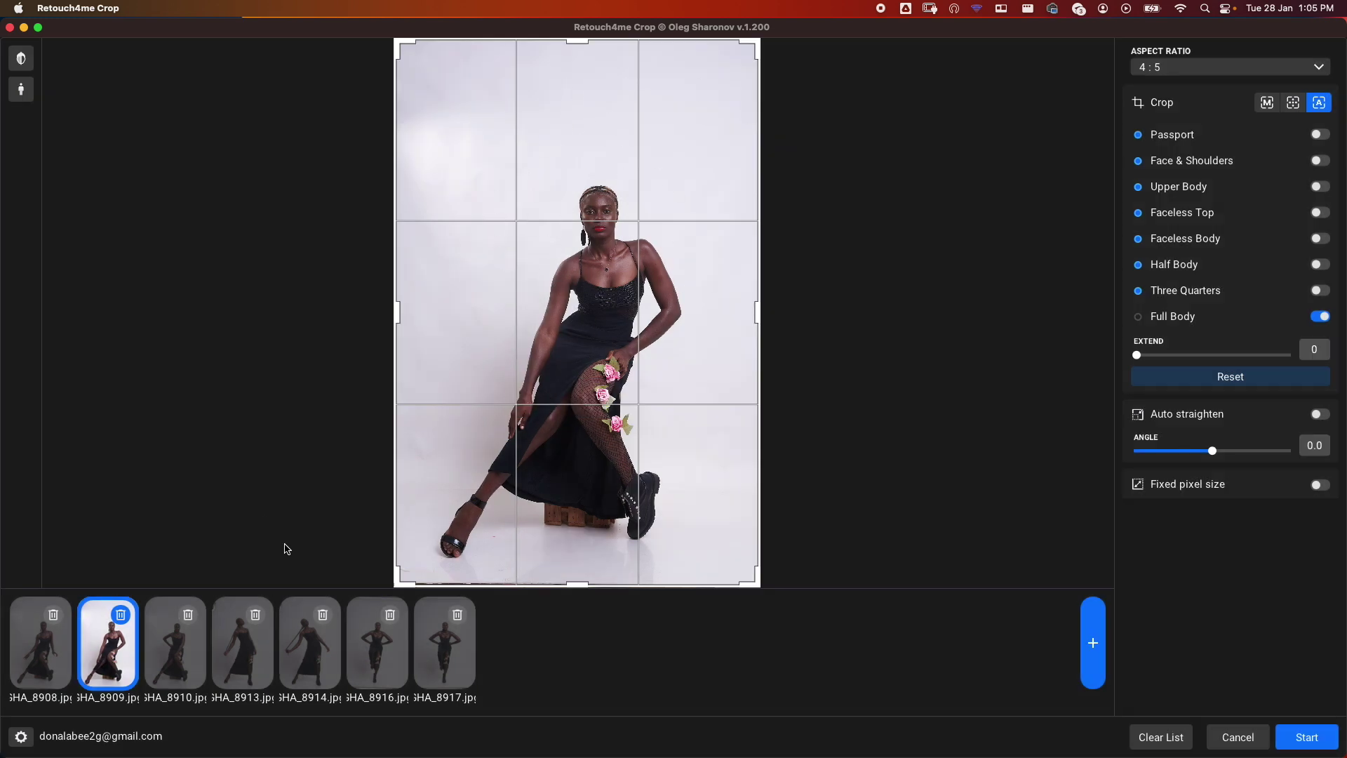
left_click(190, 651)
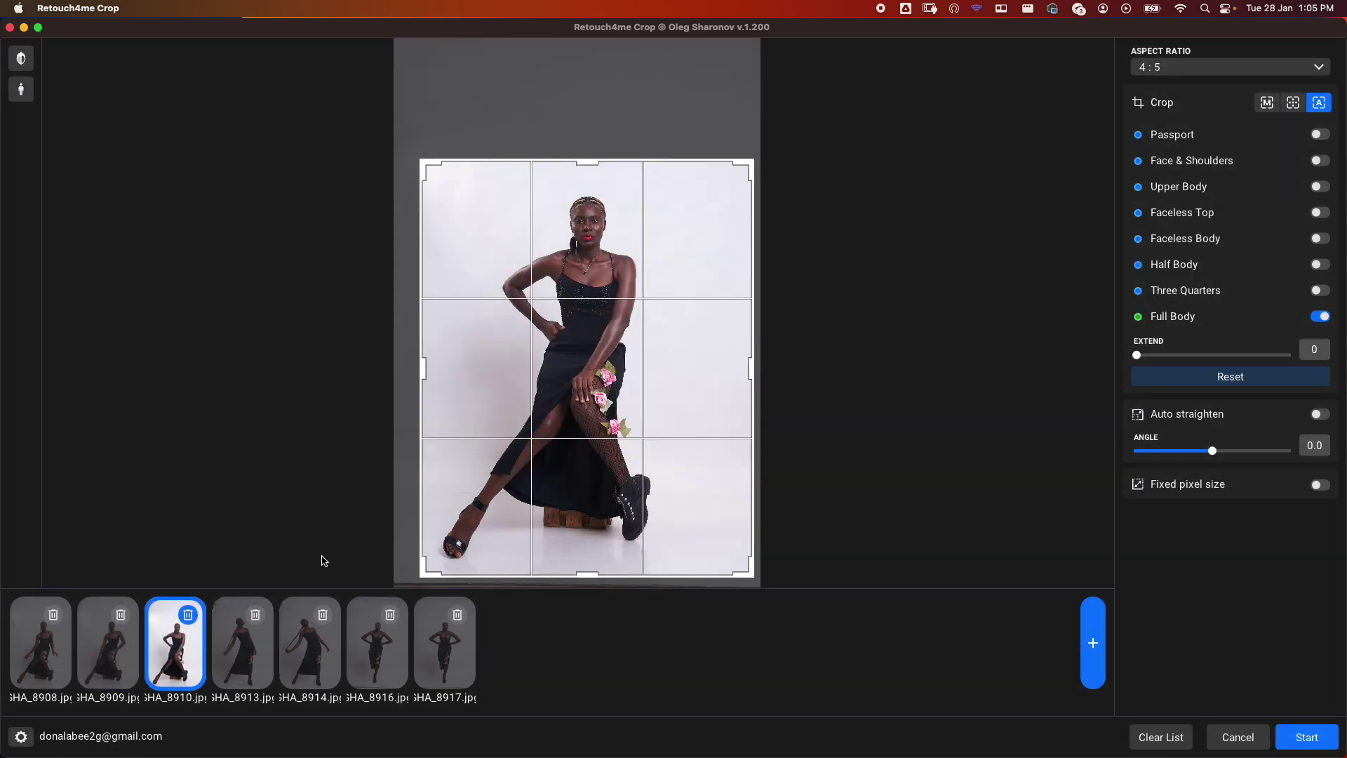
left_click(236, 635)
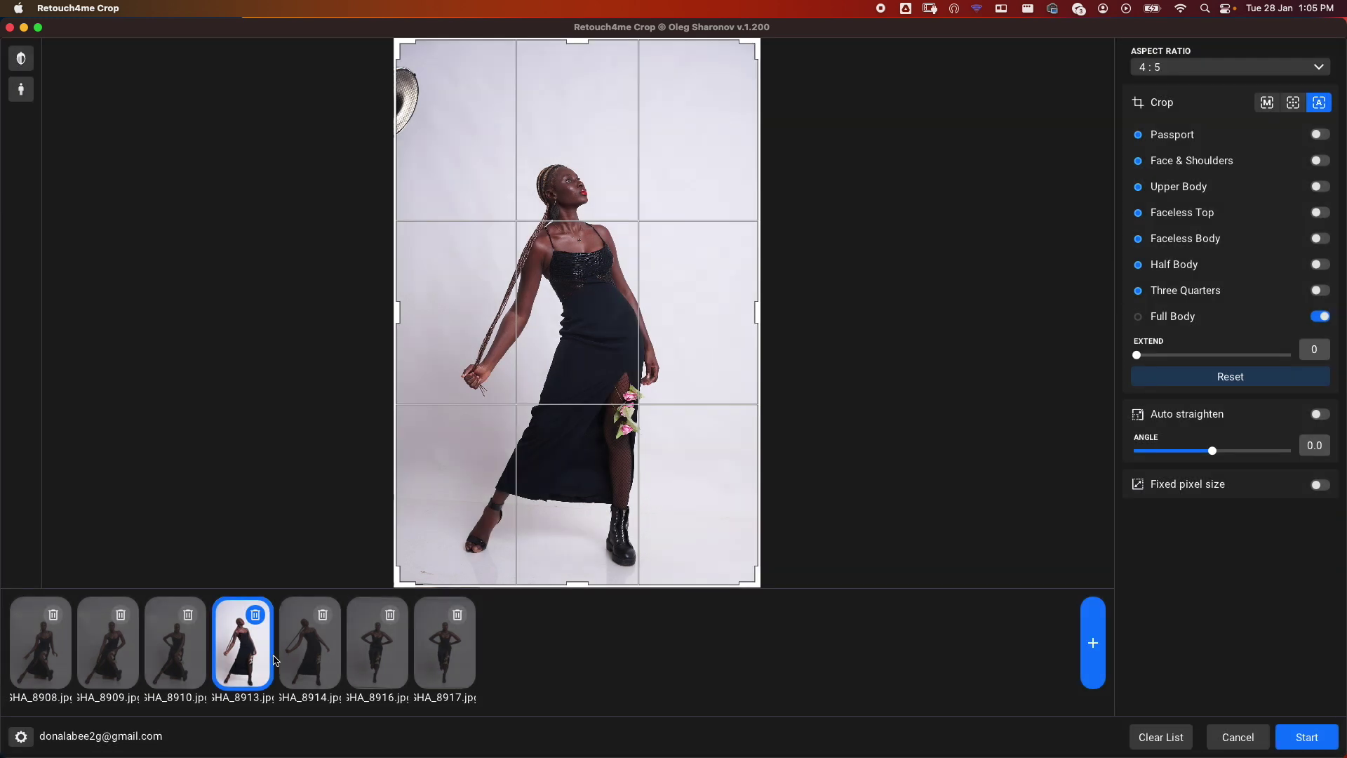
left_click(313, 666)
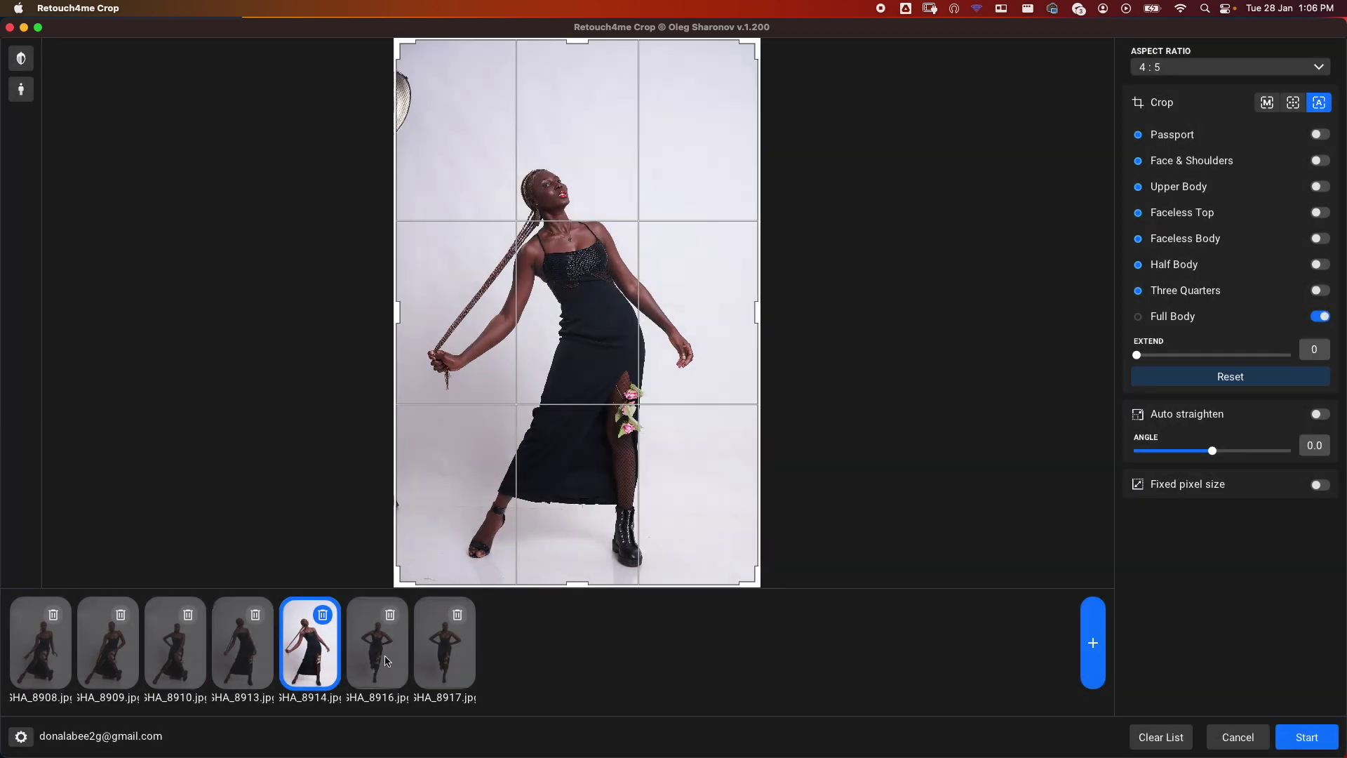
left_click(385, 661)
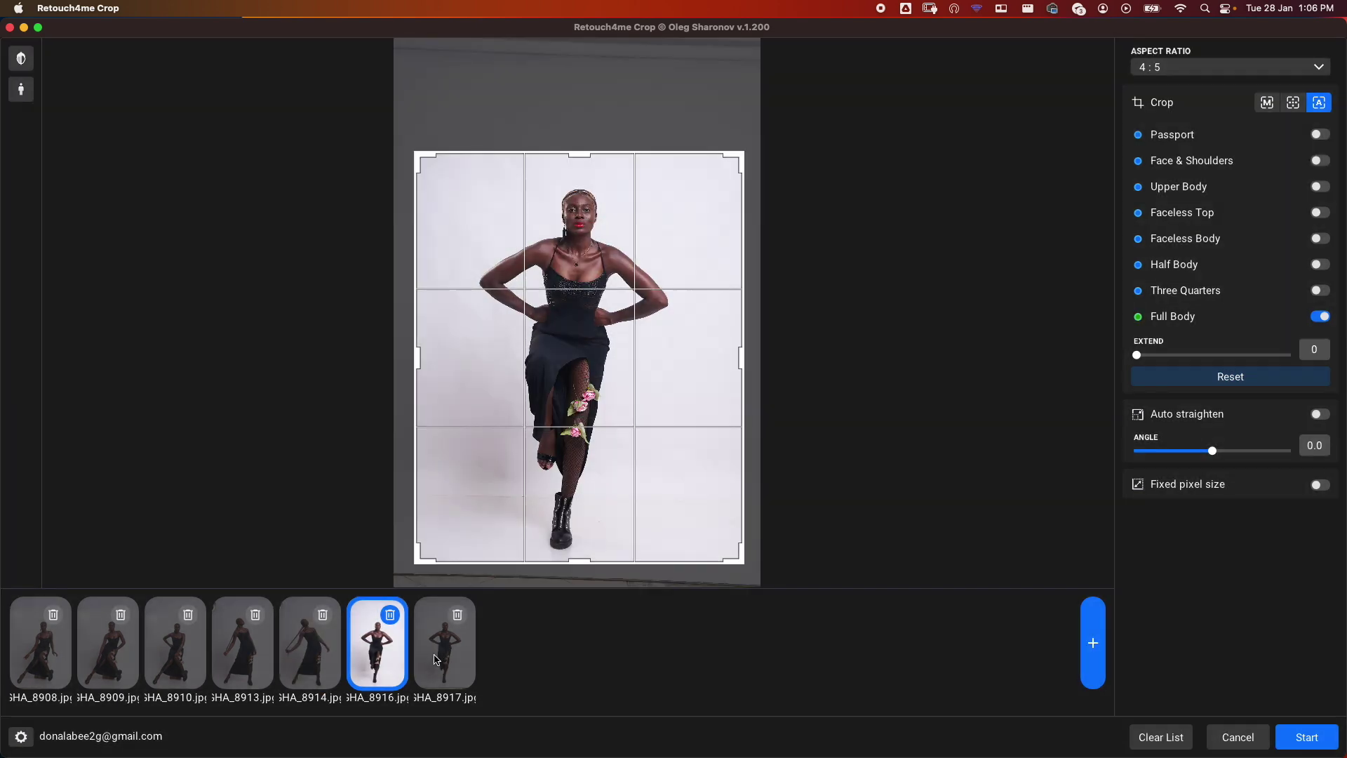
left_click(436, 660)
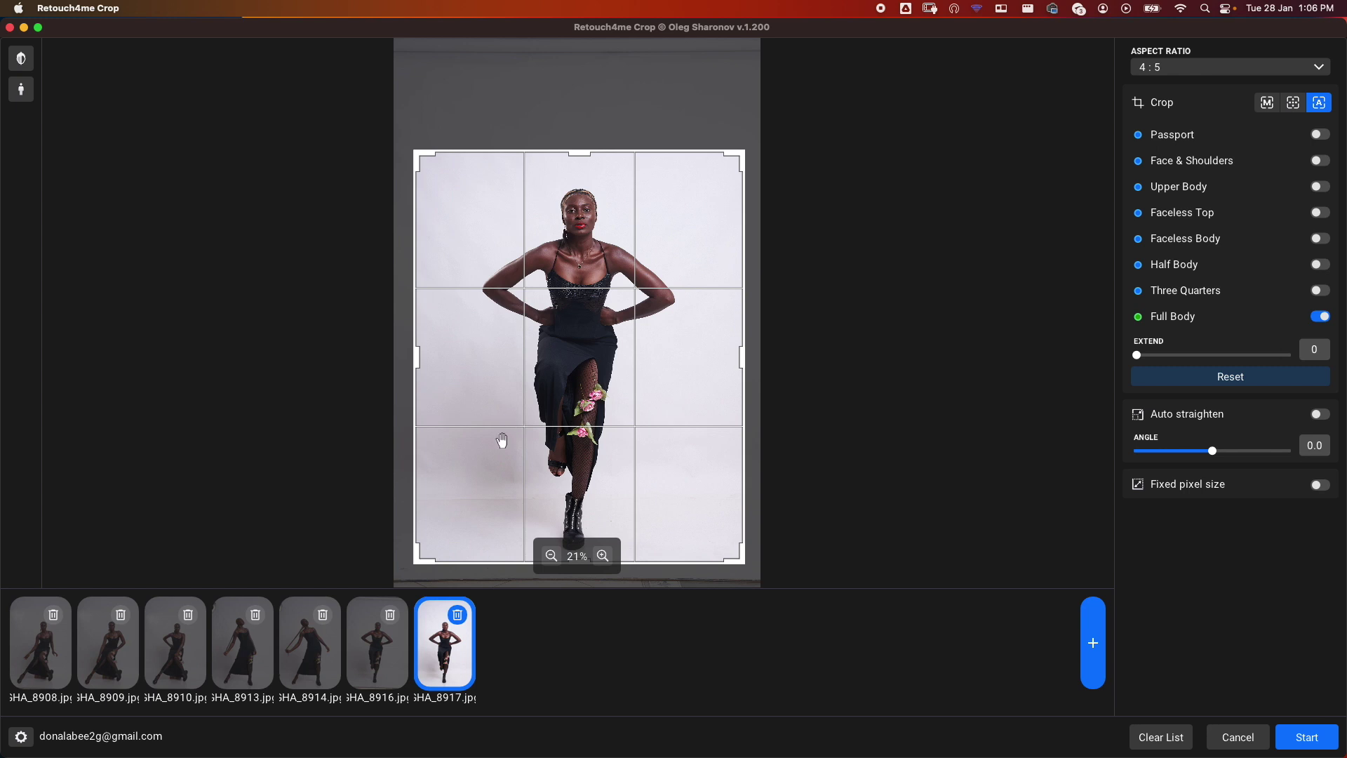
Switch to fixed preset mode and cycle presets from Three Quarters up to Passport, back to Upper Body
left_click(1294, 103)
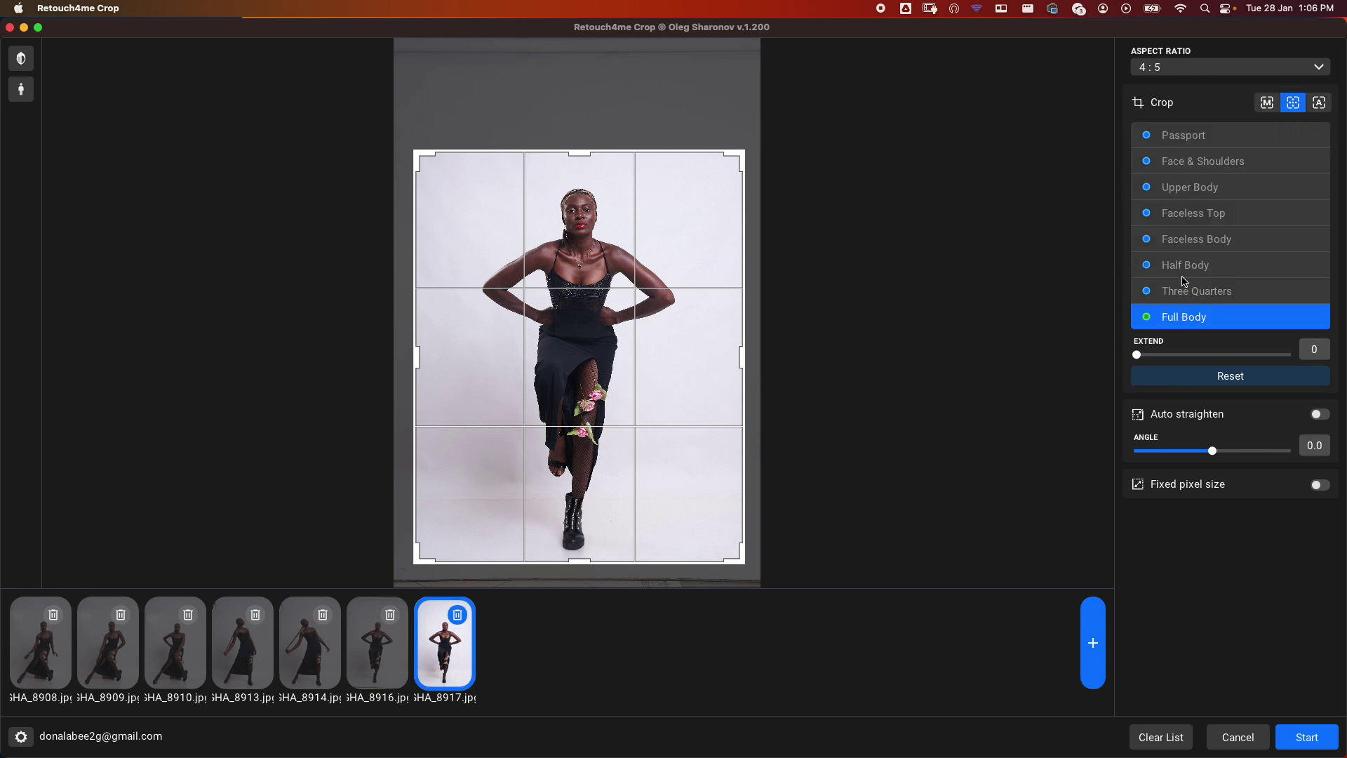
left_click(1215, 294)
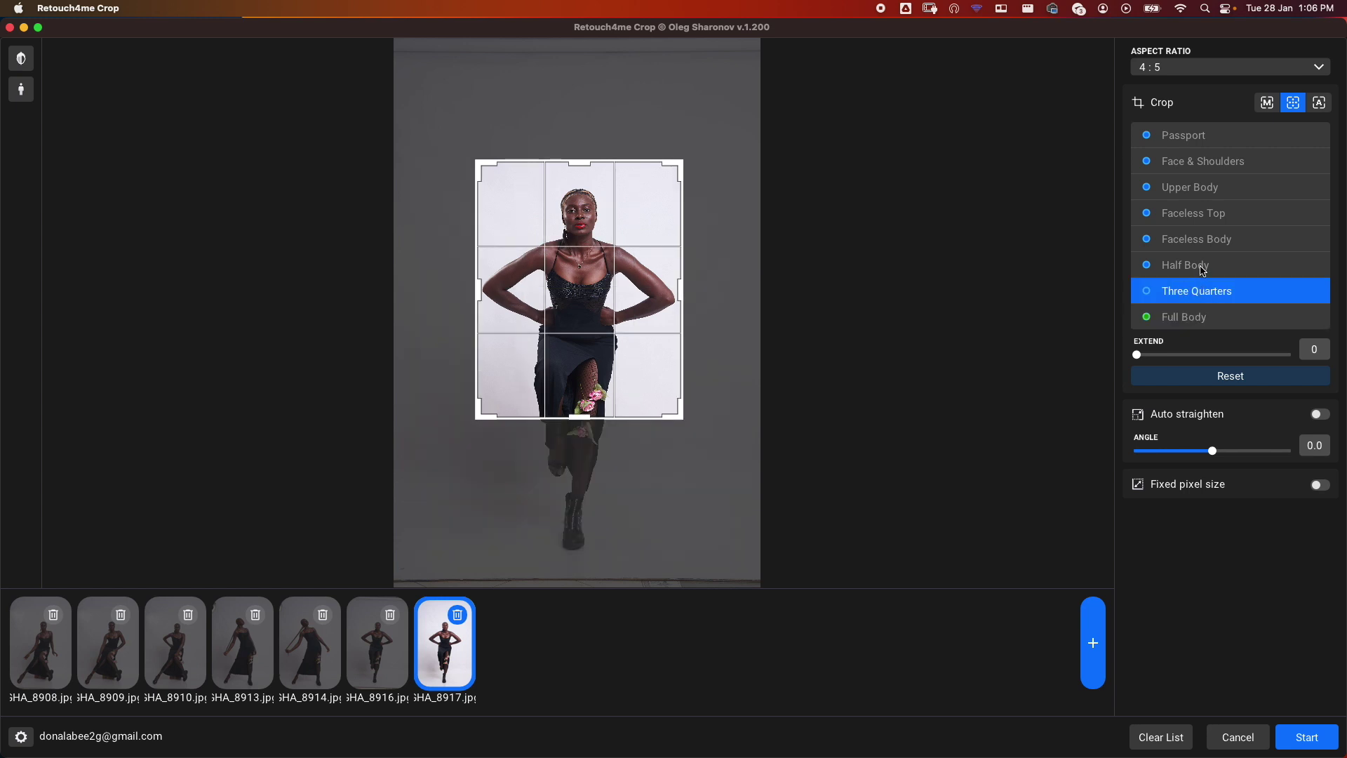
left_click(1204, 267)
left_click(1211, 240)
left_click(1212, 214)
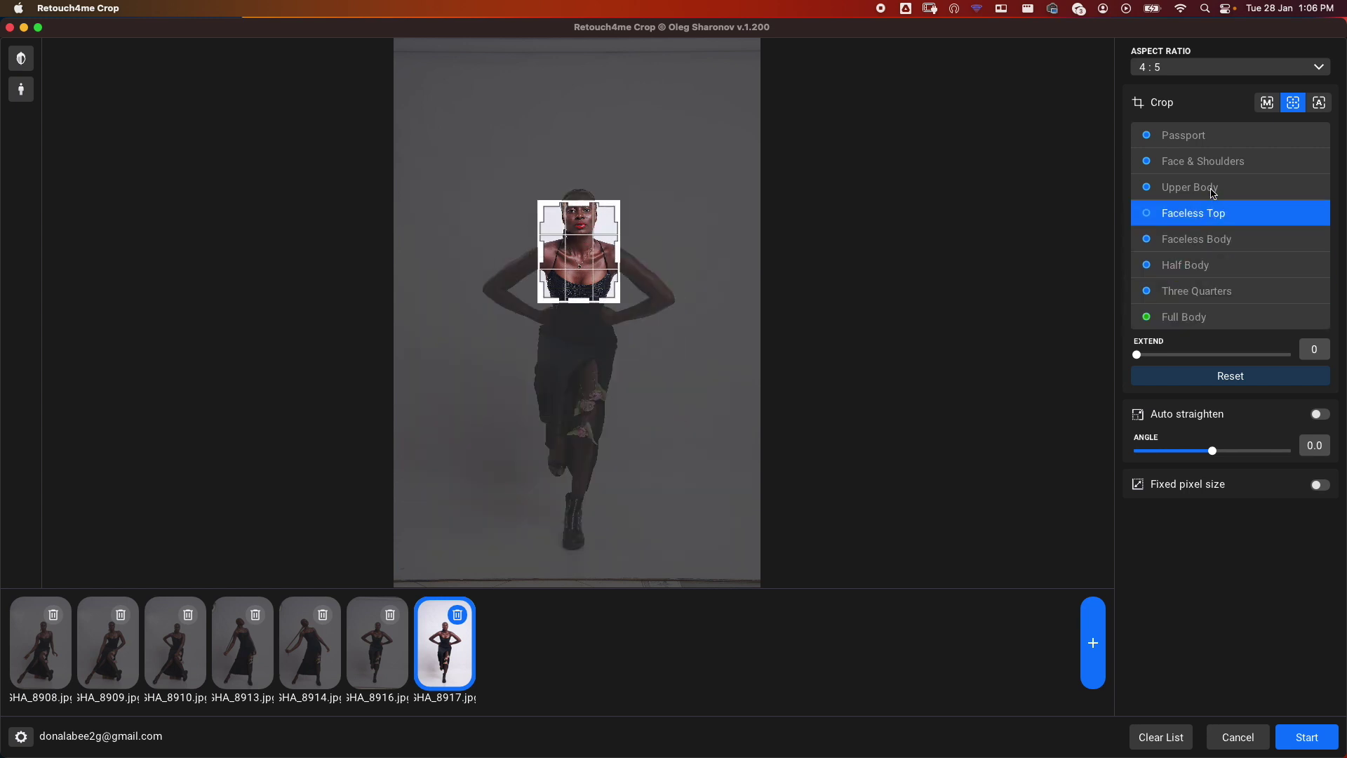
left_click(1211, 188)
left_click(1203, 162)
left_click(1198, 133)
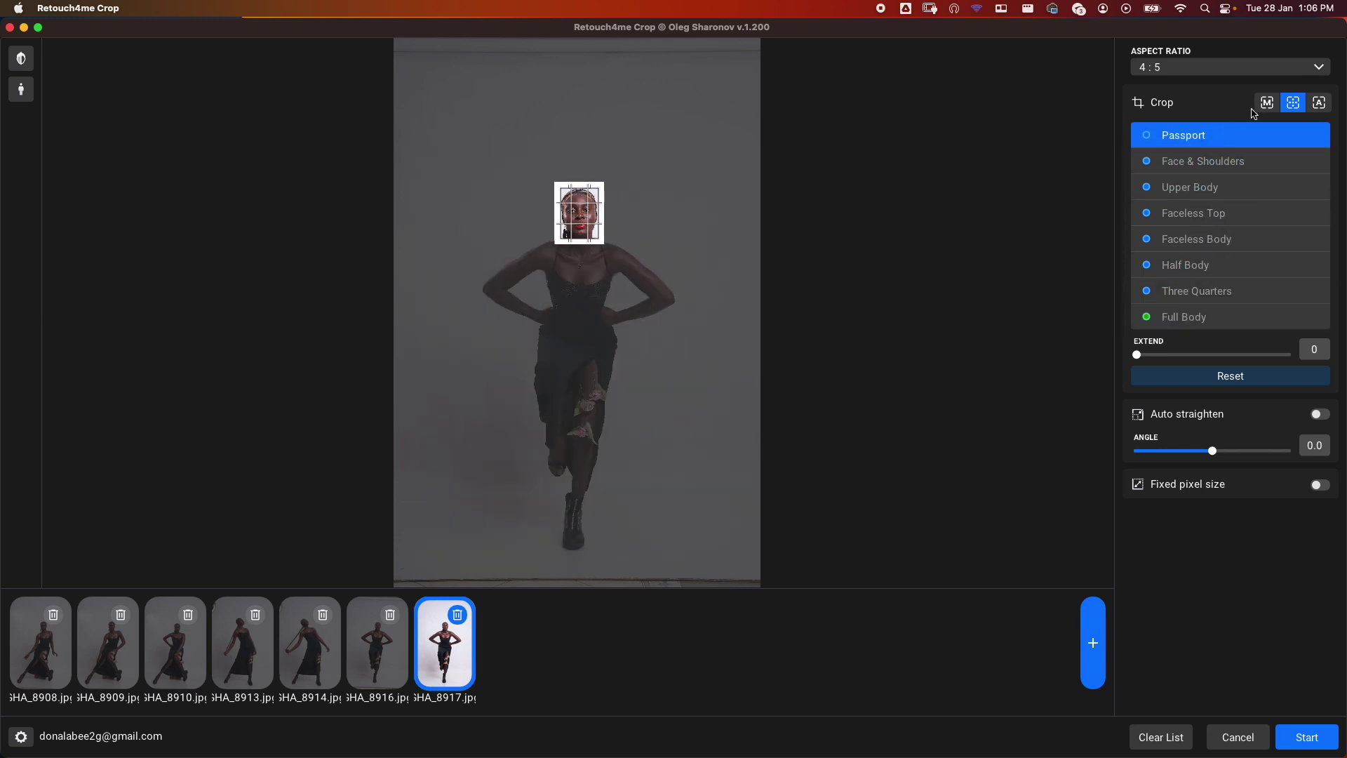
left_click(1194, 162)
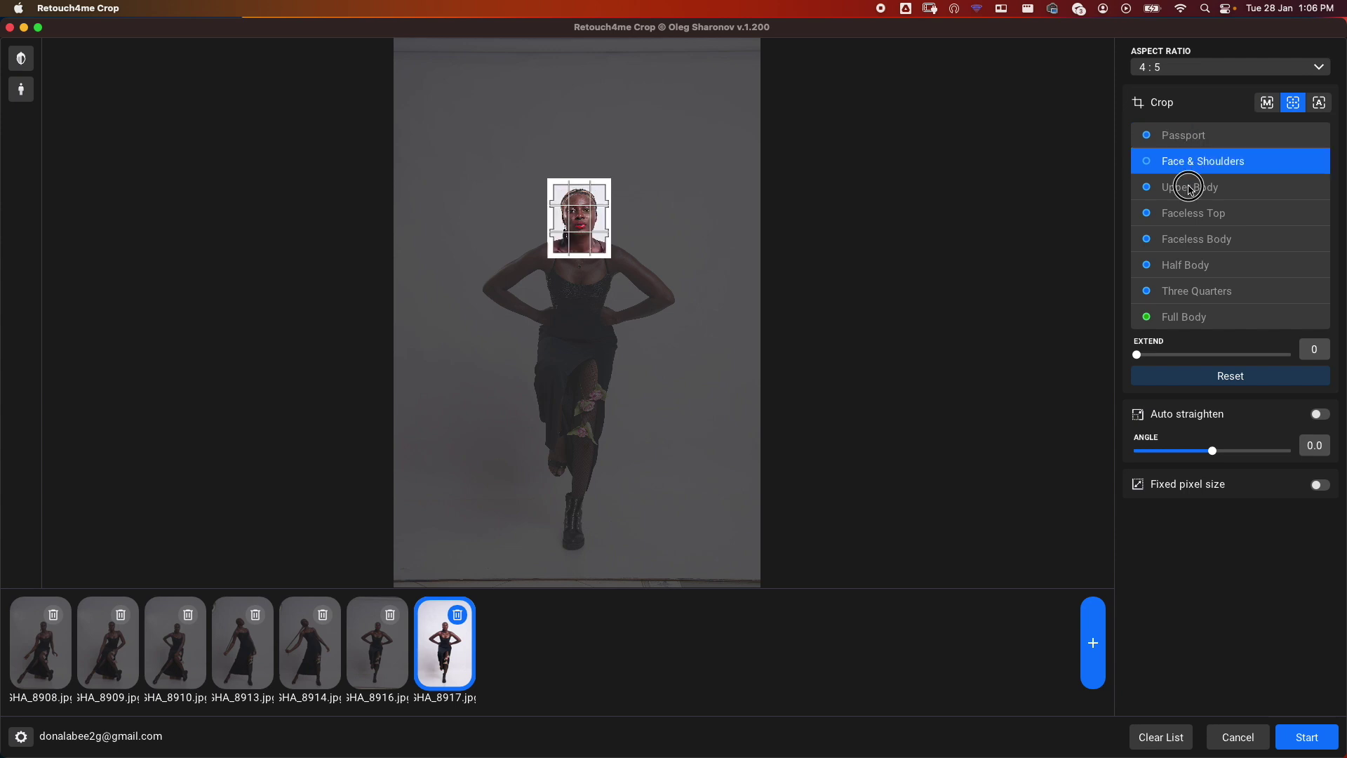
left_click(1191, 185)
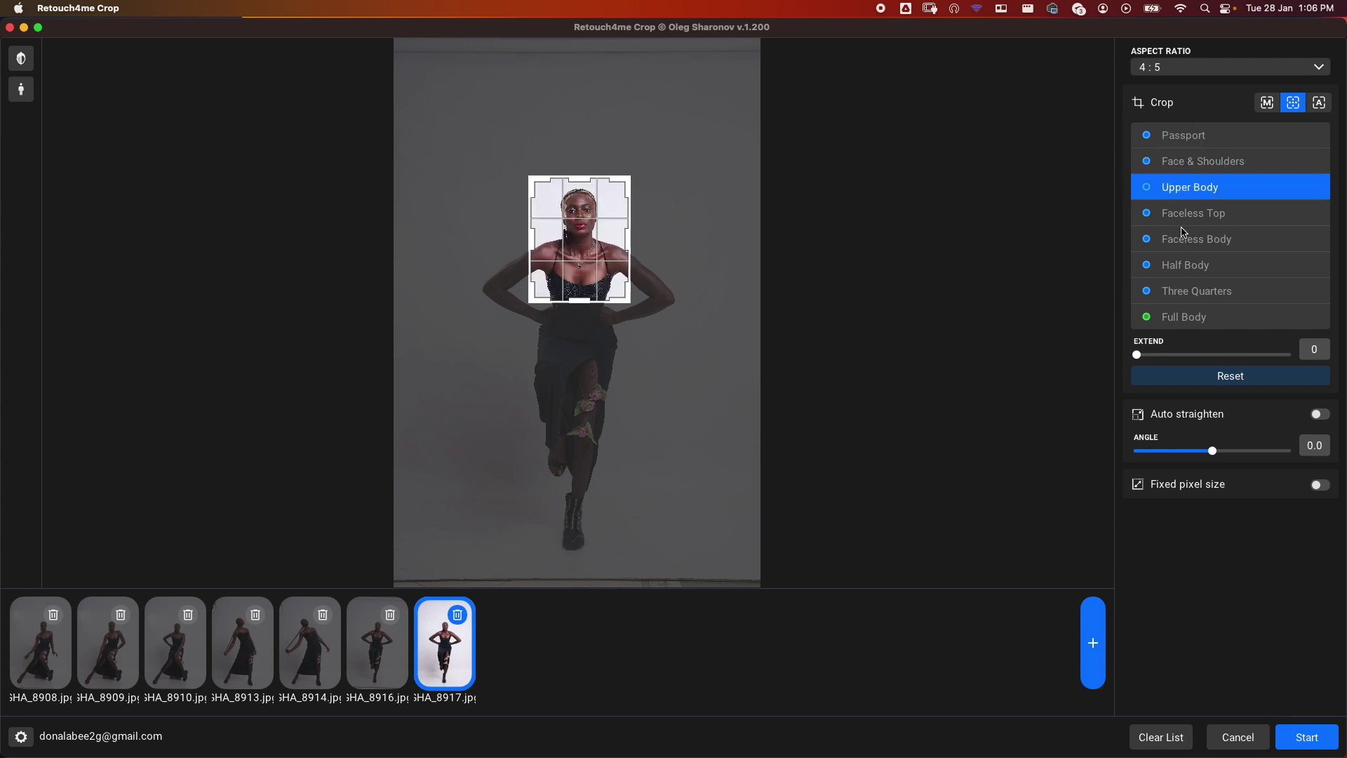
Try each preset from Passport down through Three Quarters, settling on Full Body
left_click(1183, 141)
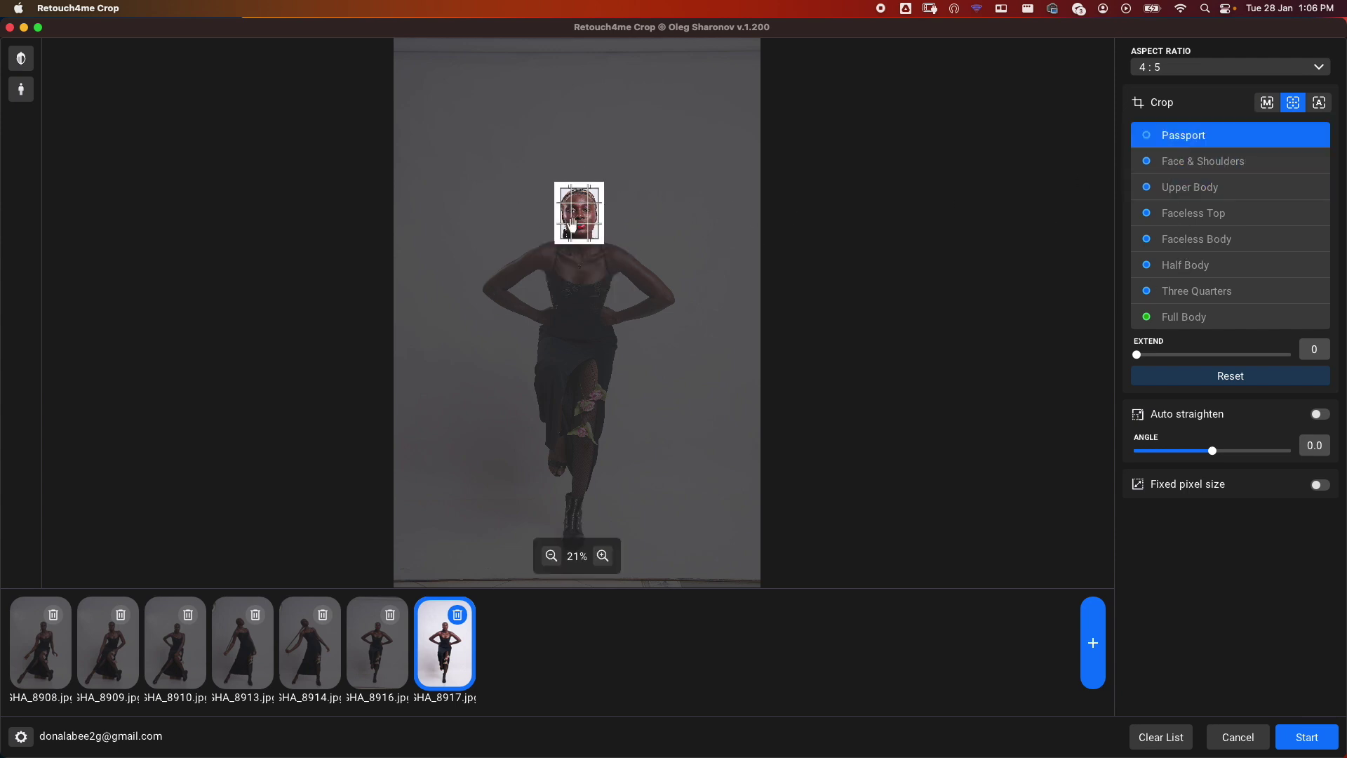
left_click(1183, 166)
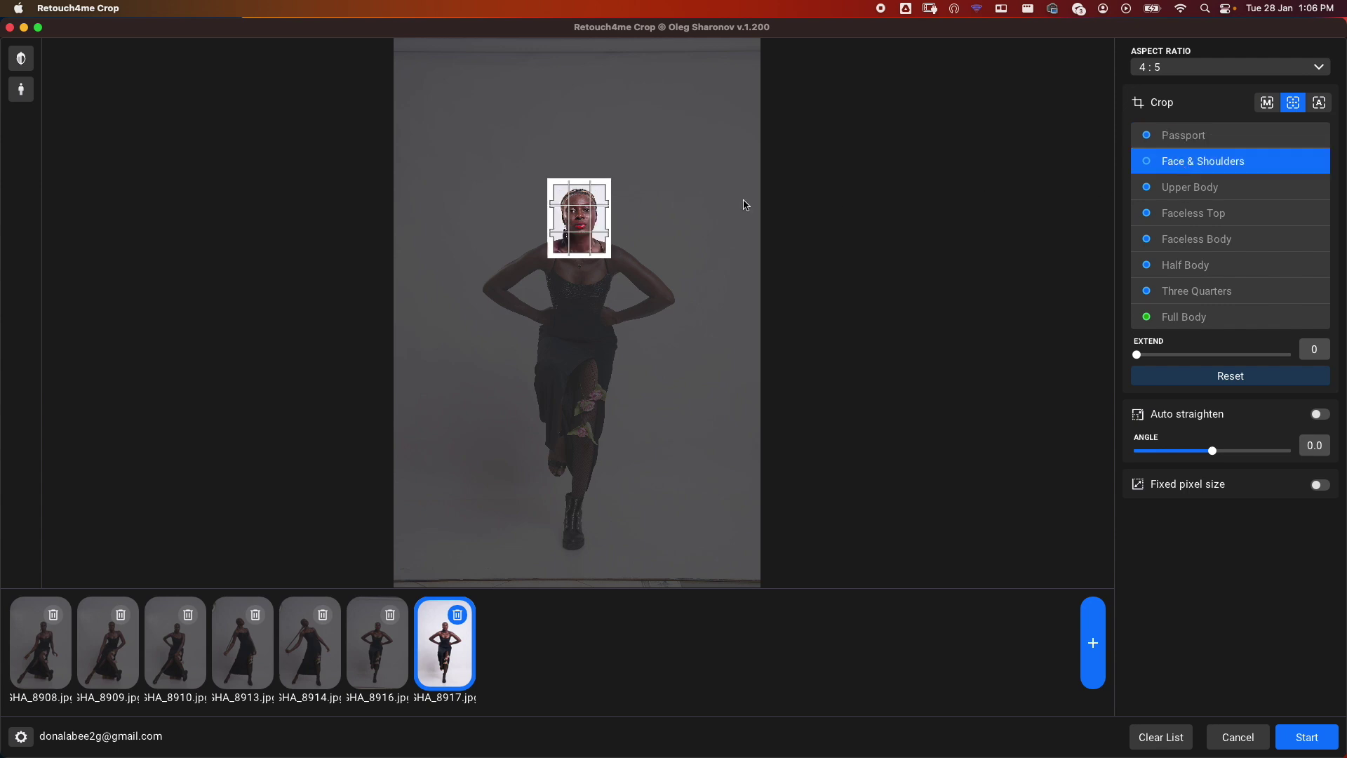
left_click(1185, 190)
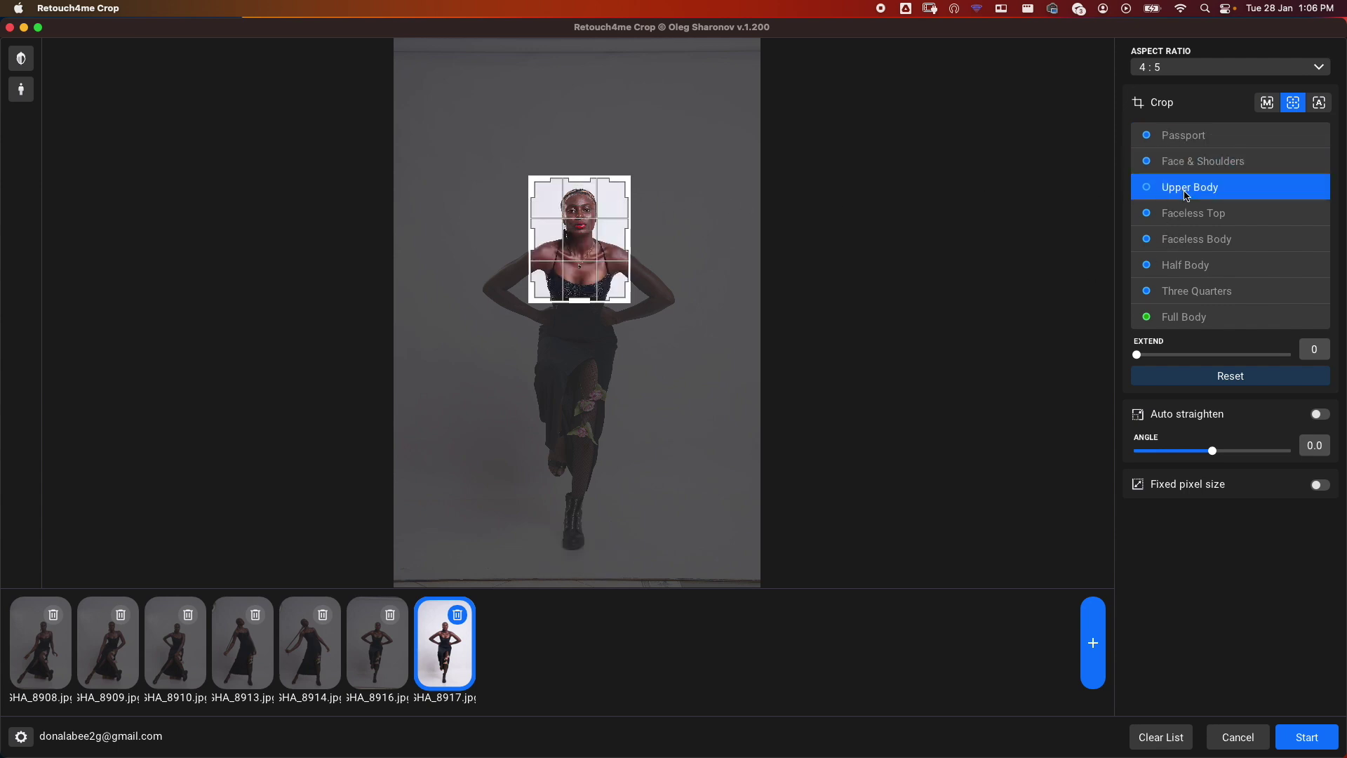
left_click(1184, 218)
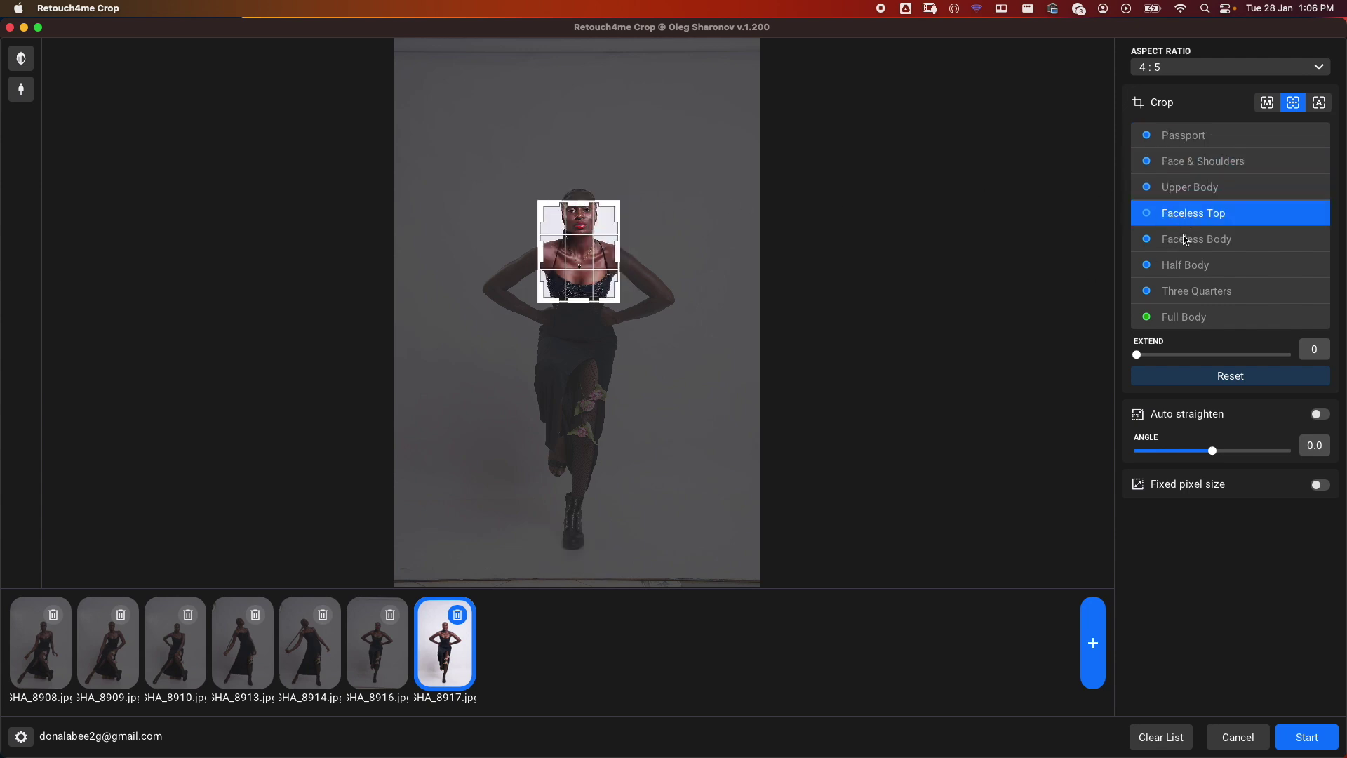
left_click(1186, 244)
left_click(1186, 267)
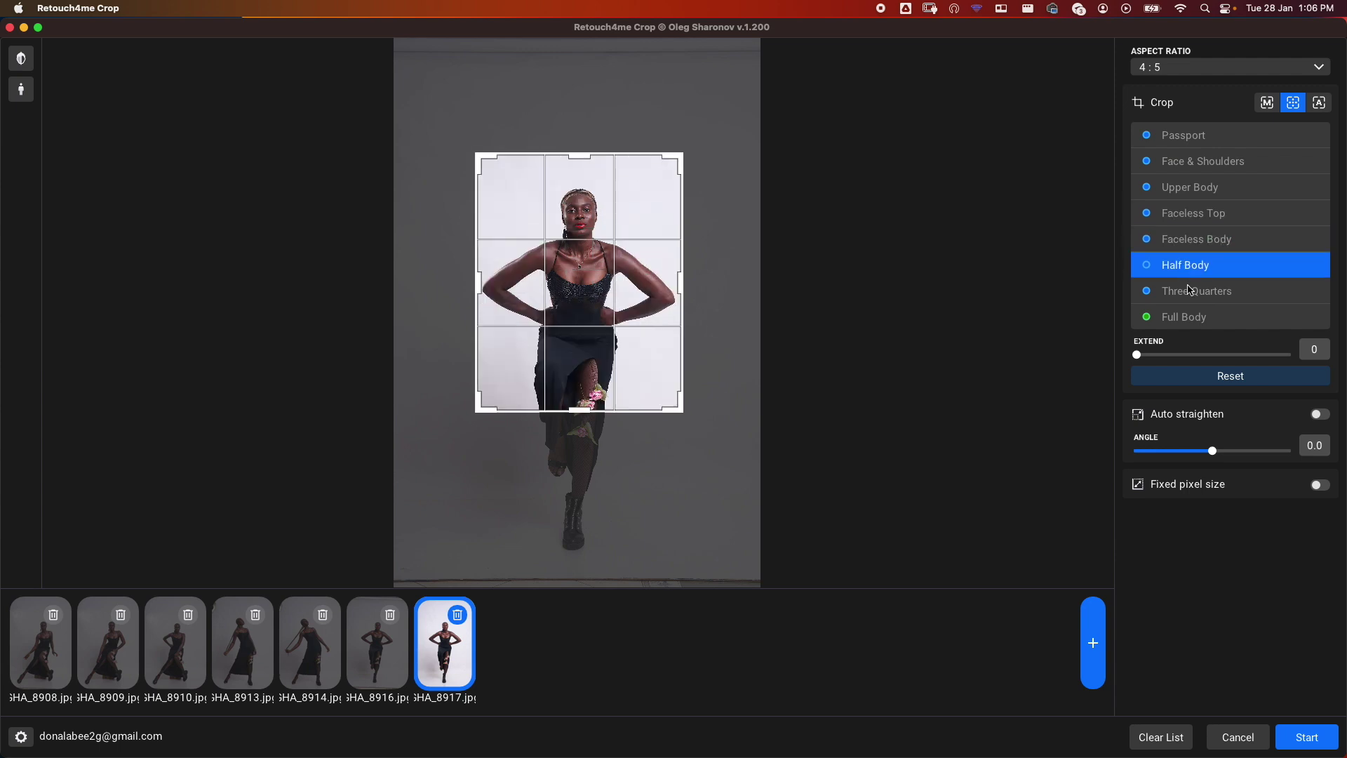
left_click(1191, 292)
left_click(1196, 319)
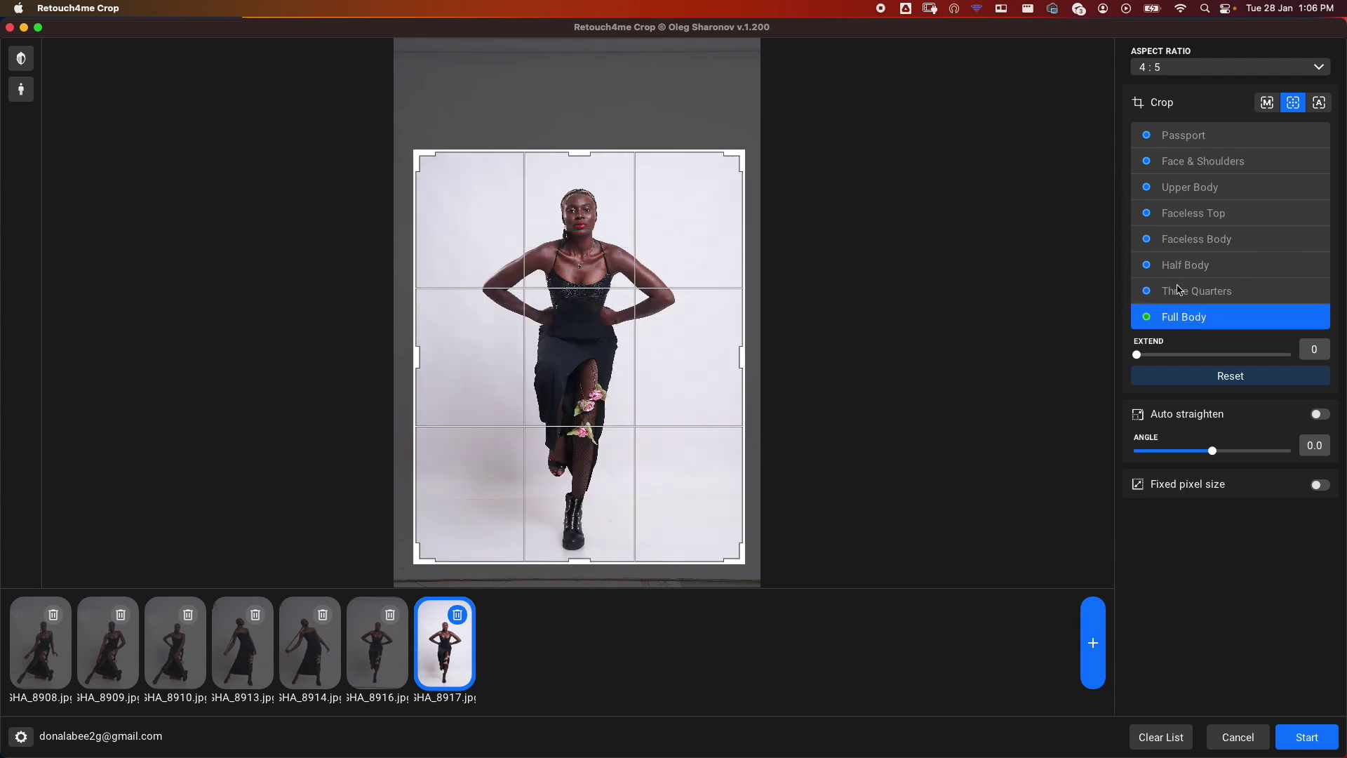
Review the 4:5 Full Body crops on GHA_8908 through GHA_8914
left_click(54, 660)
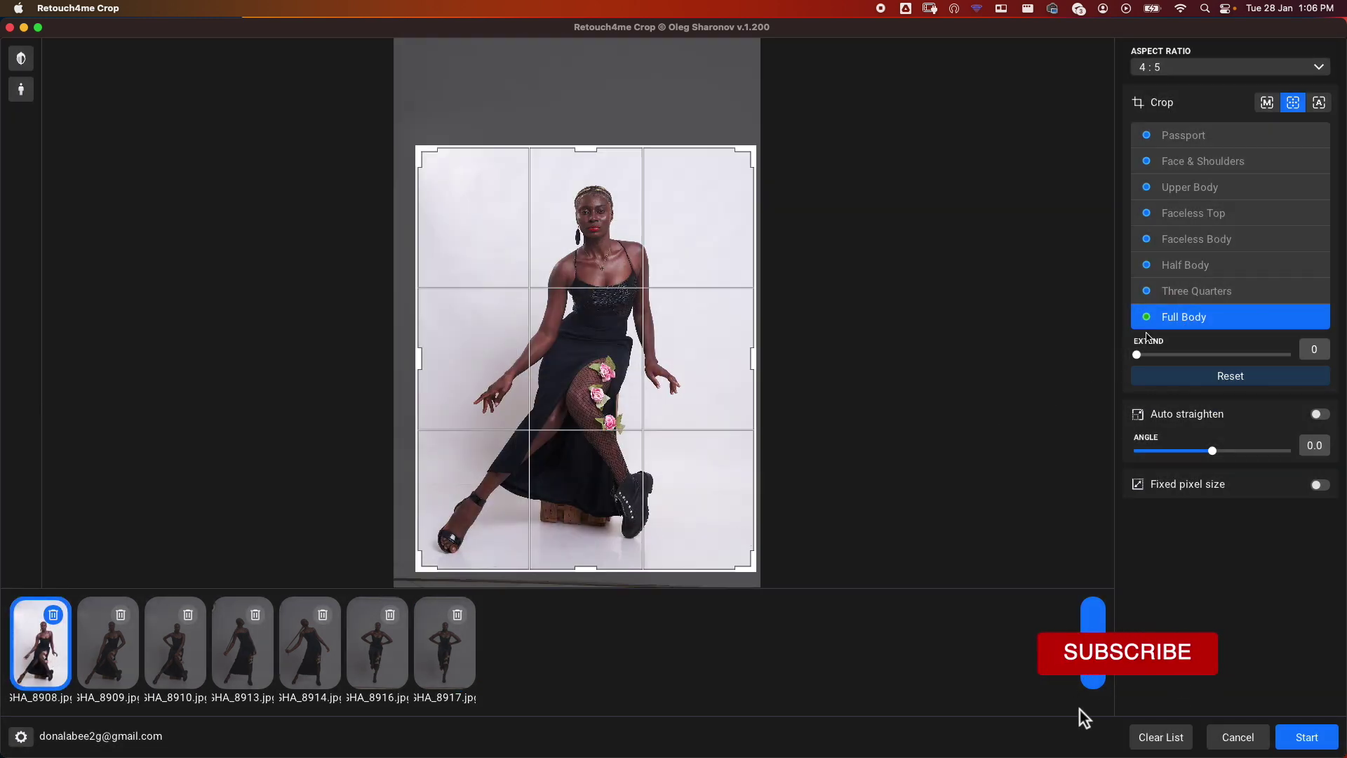
left_click(114, 650)
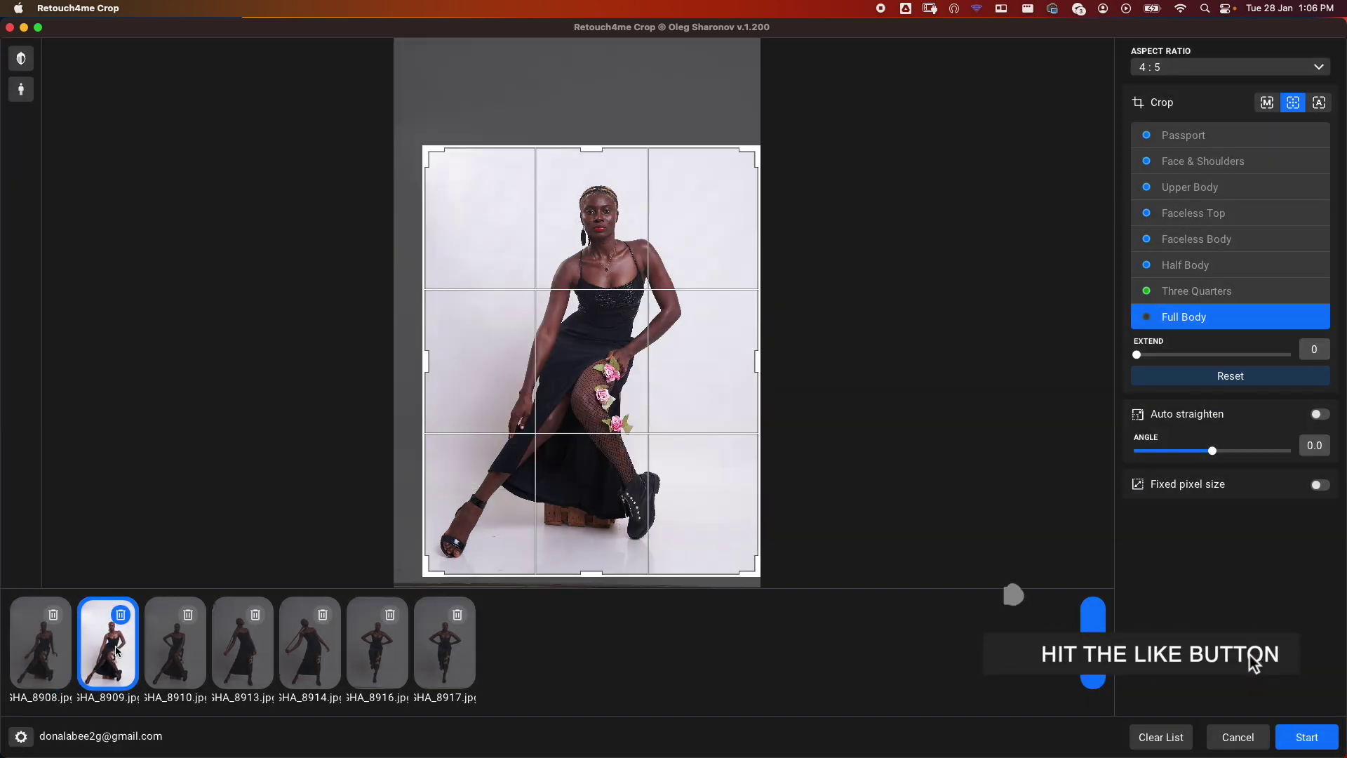
left_click(189, 646)
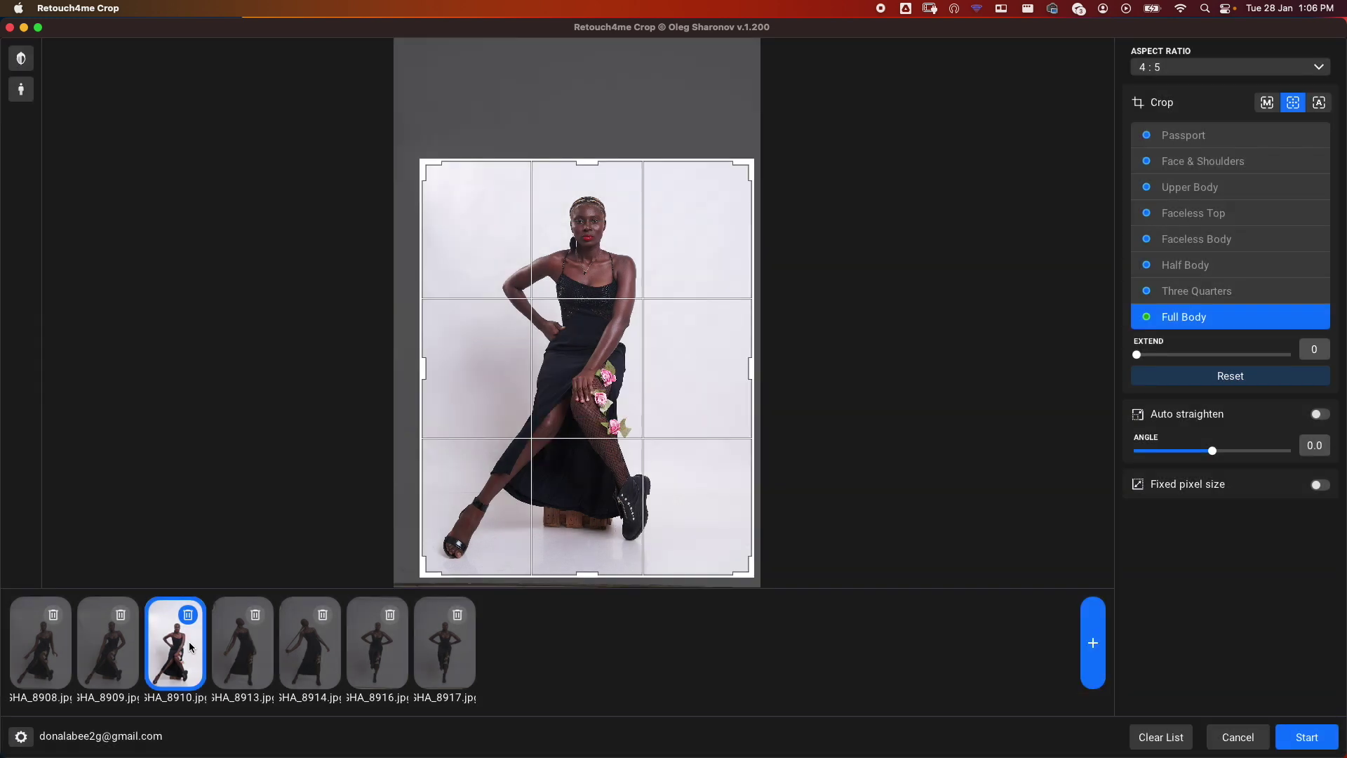
left_click(232, 644)
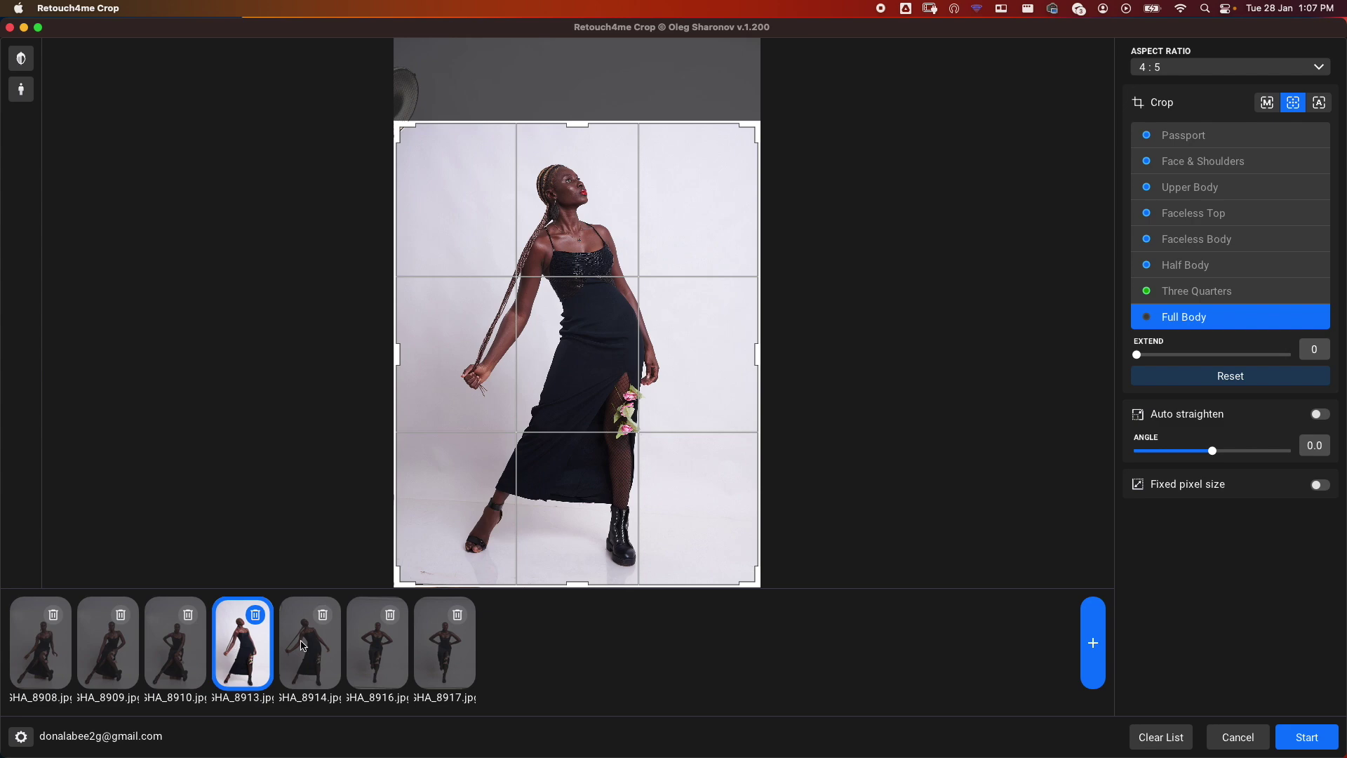
left_click(304, 644)
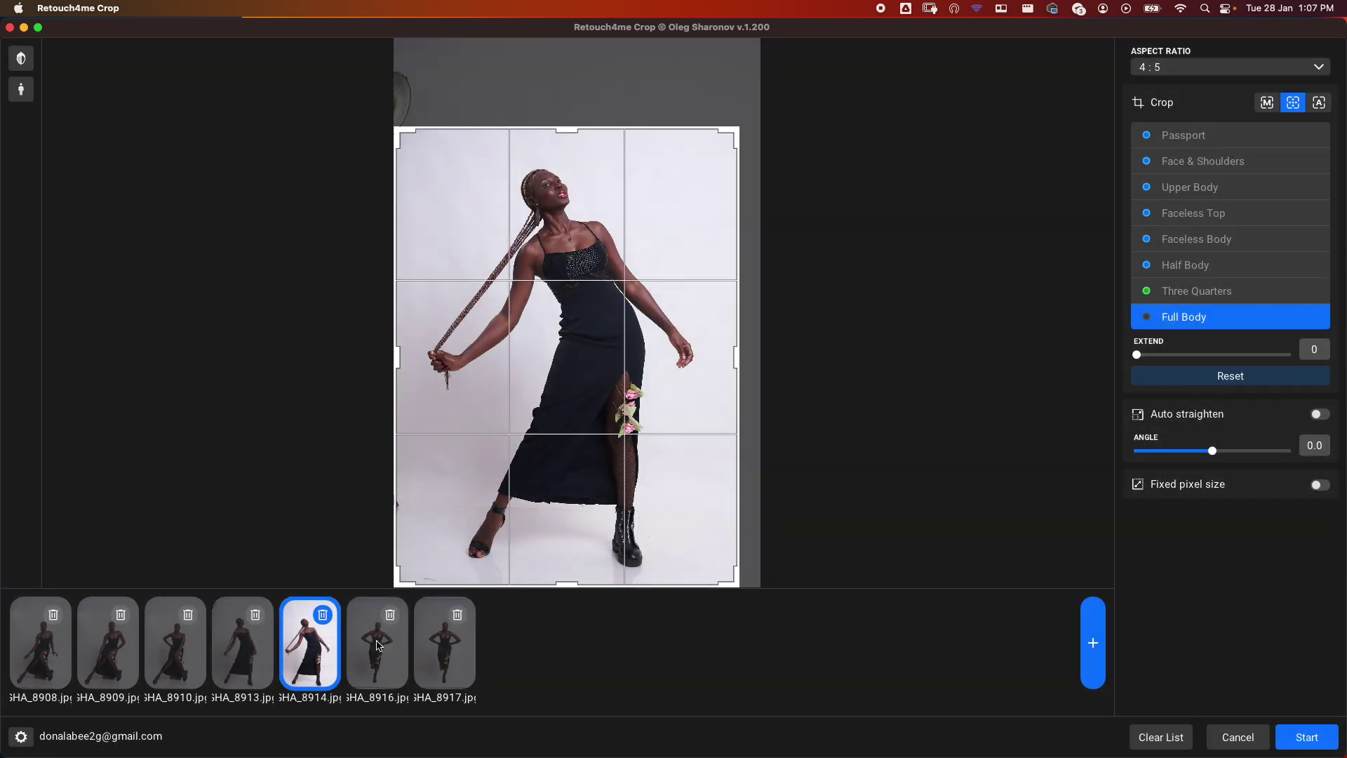
Check the crops on GHA_8916 and GHA_8917, then reopen the seated GHA_8909
left_click(379, 646)
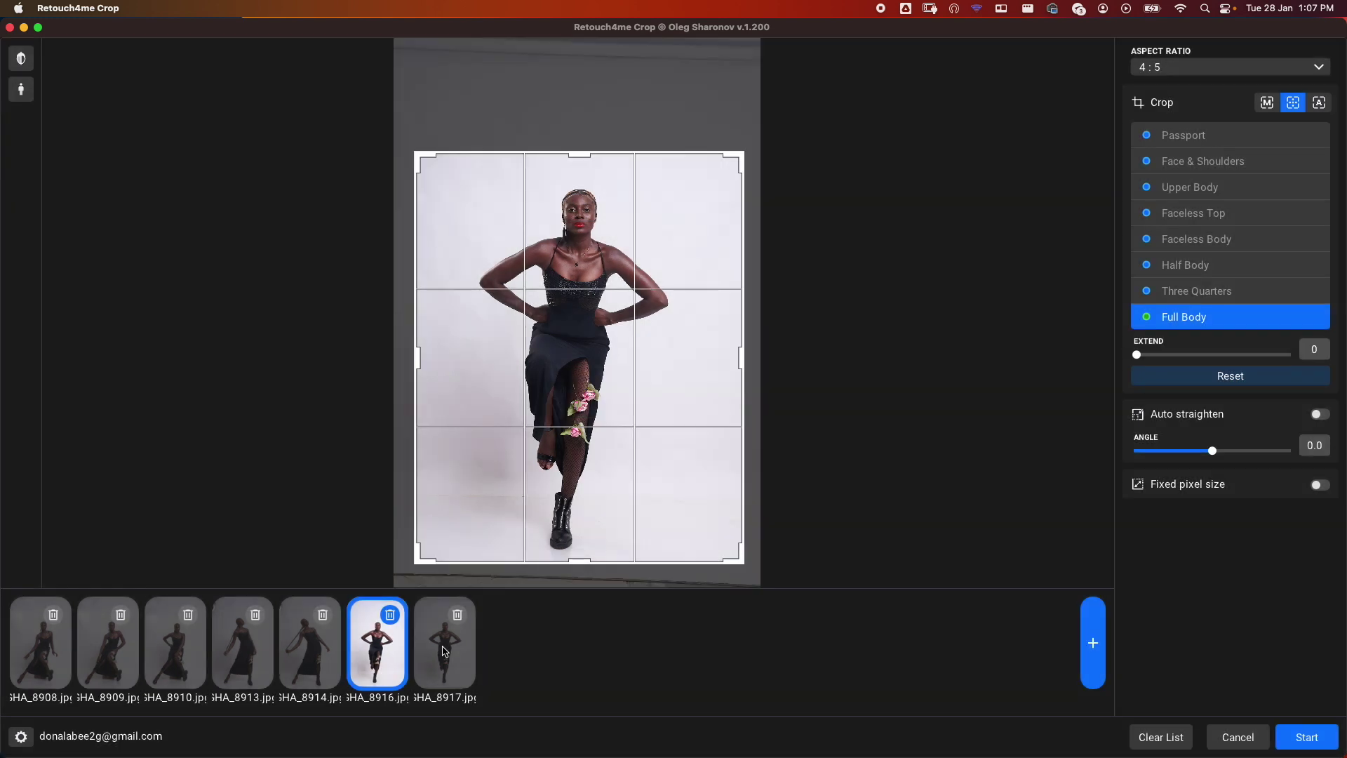
left_click(443, 651)
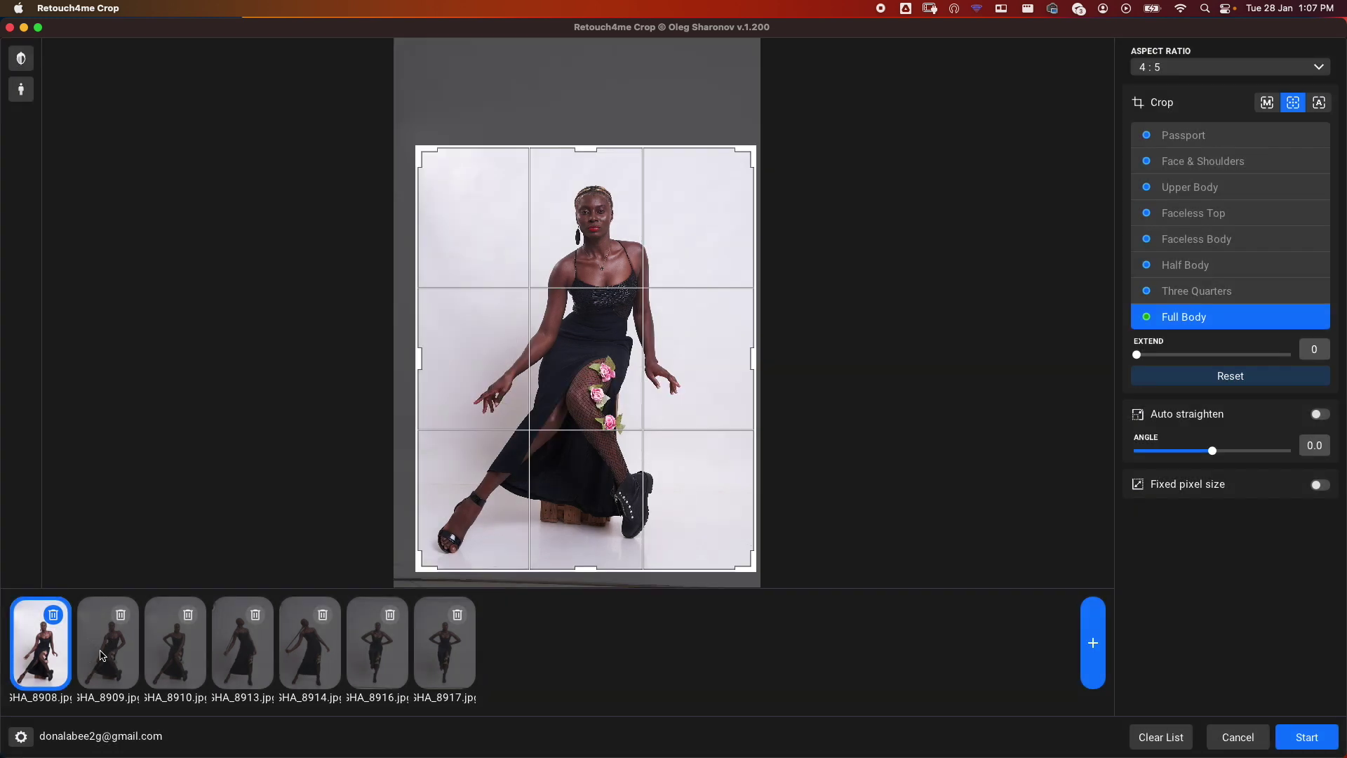
left_click(103, 655)
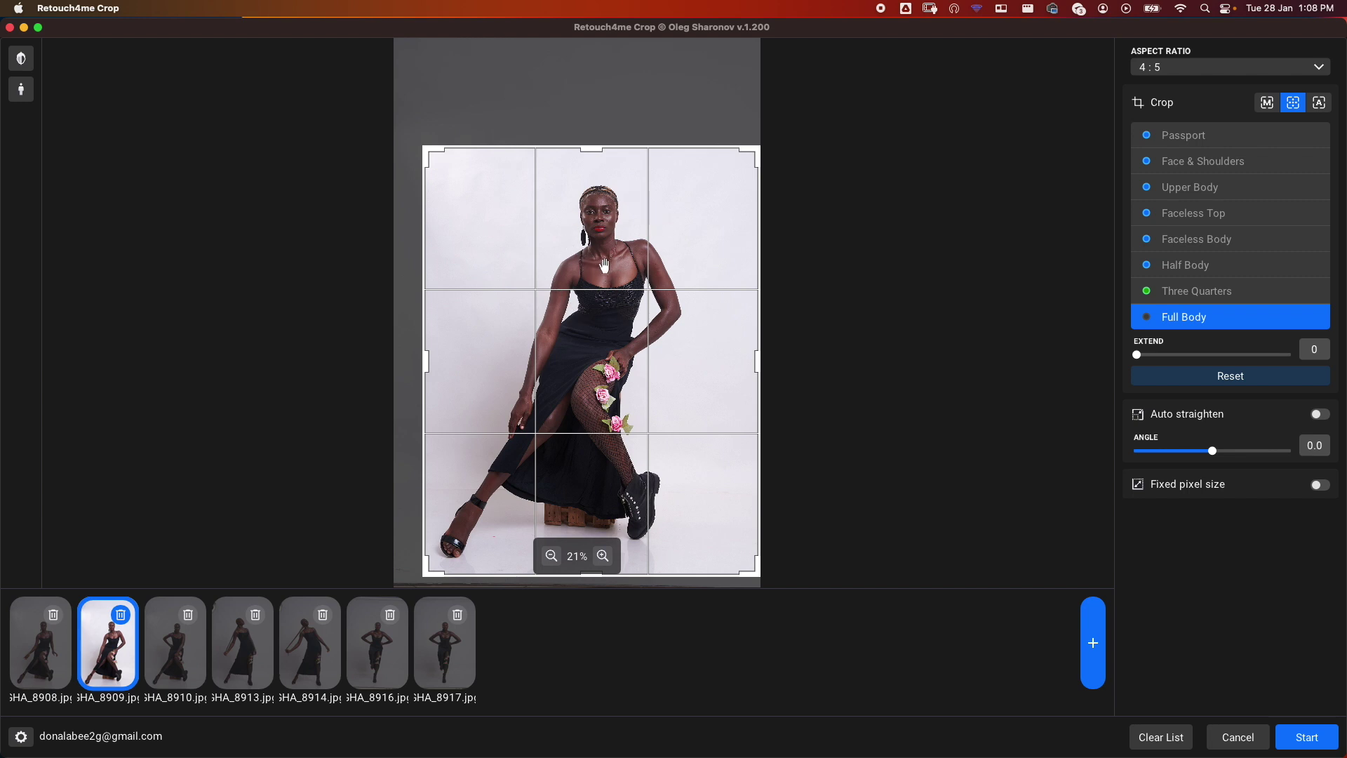
Set the batch framing to Upper Body and spot-check it on GHA_8913 and GHA_8914
left_click(1200, 168)
left_click(1210, 188)
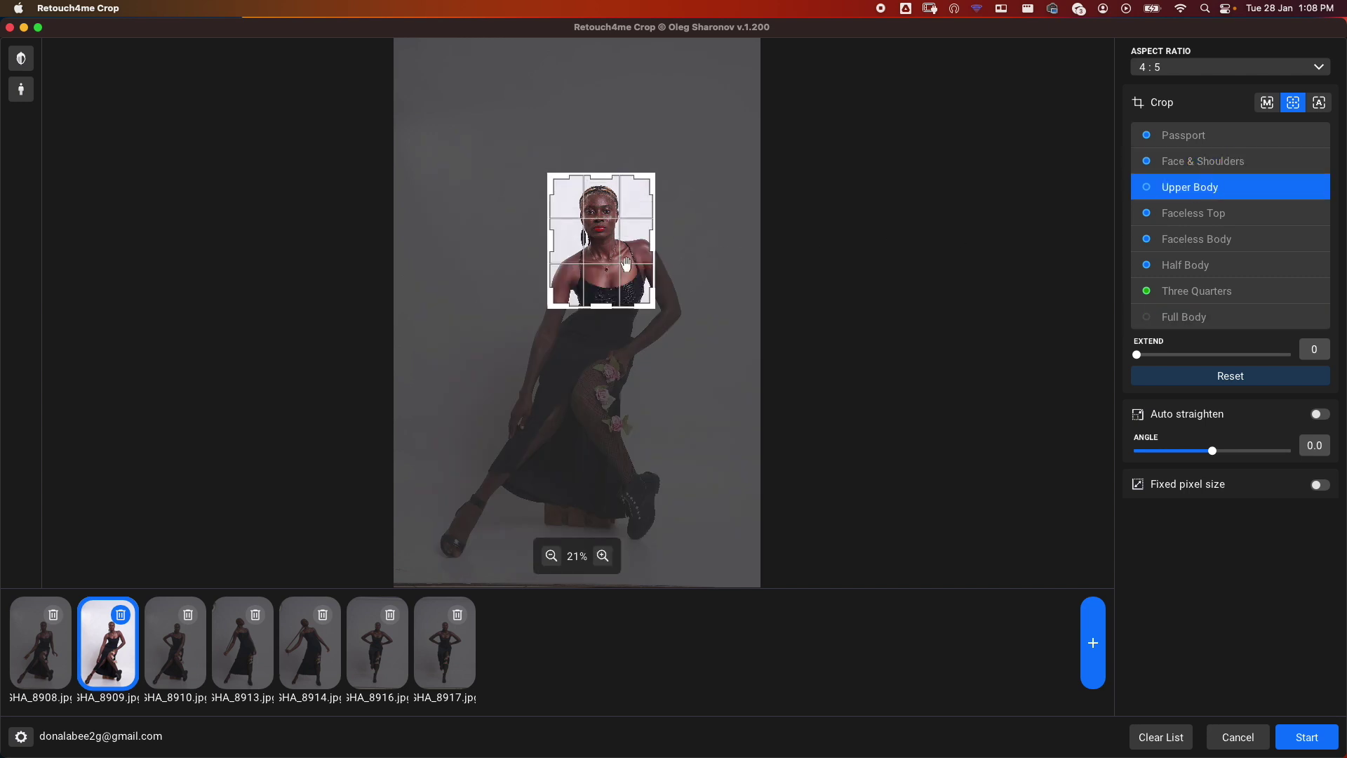
left_click(240, 646)
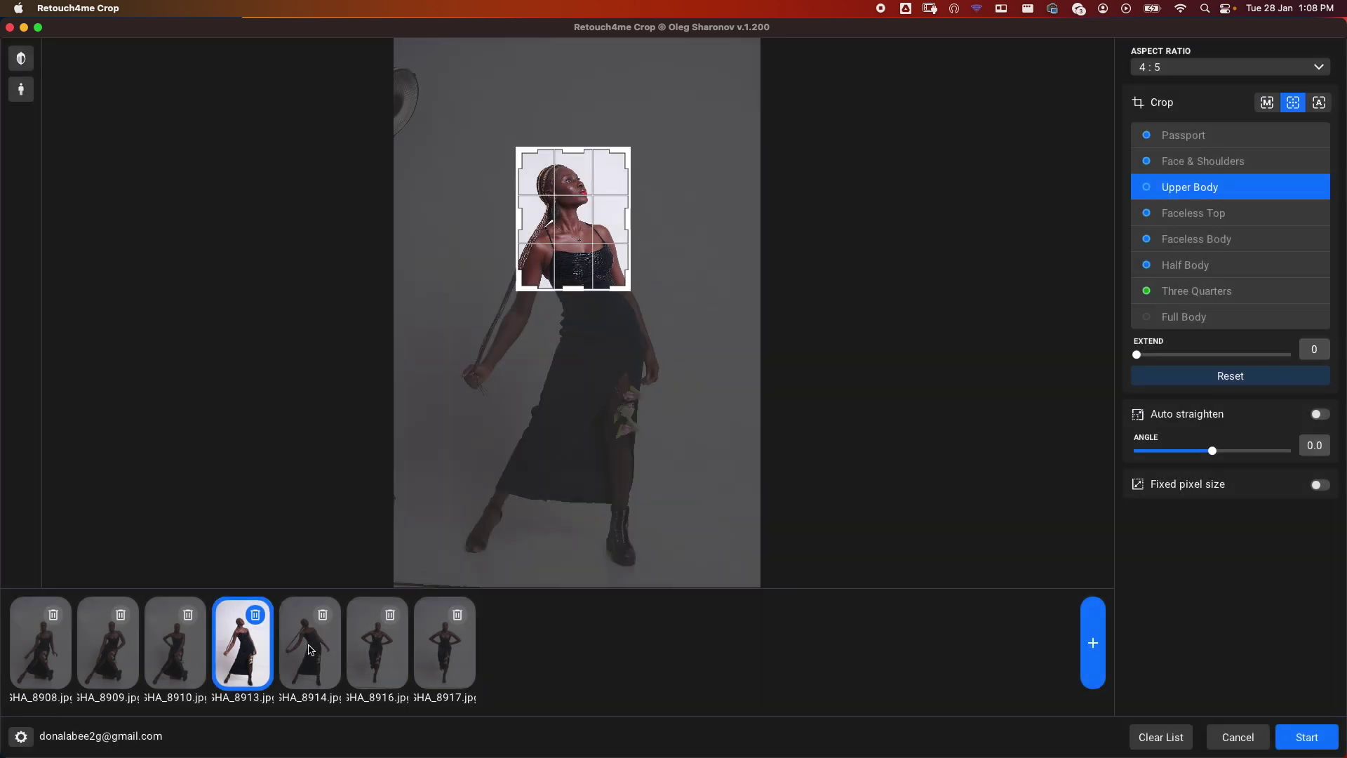
left_click(309, 650)
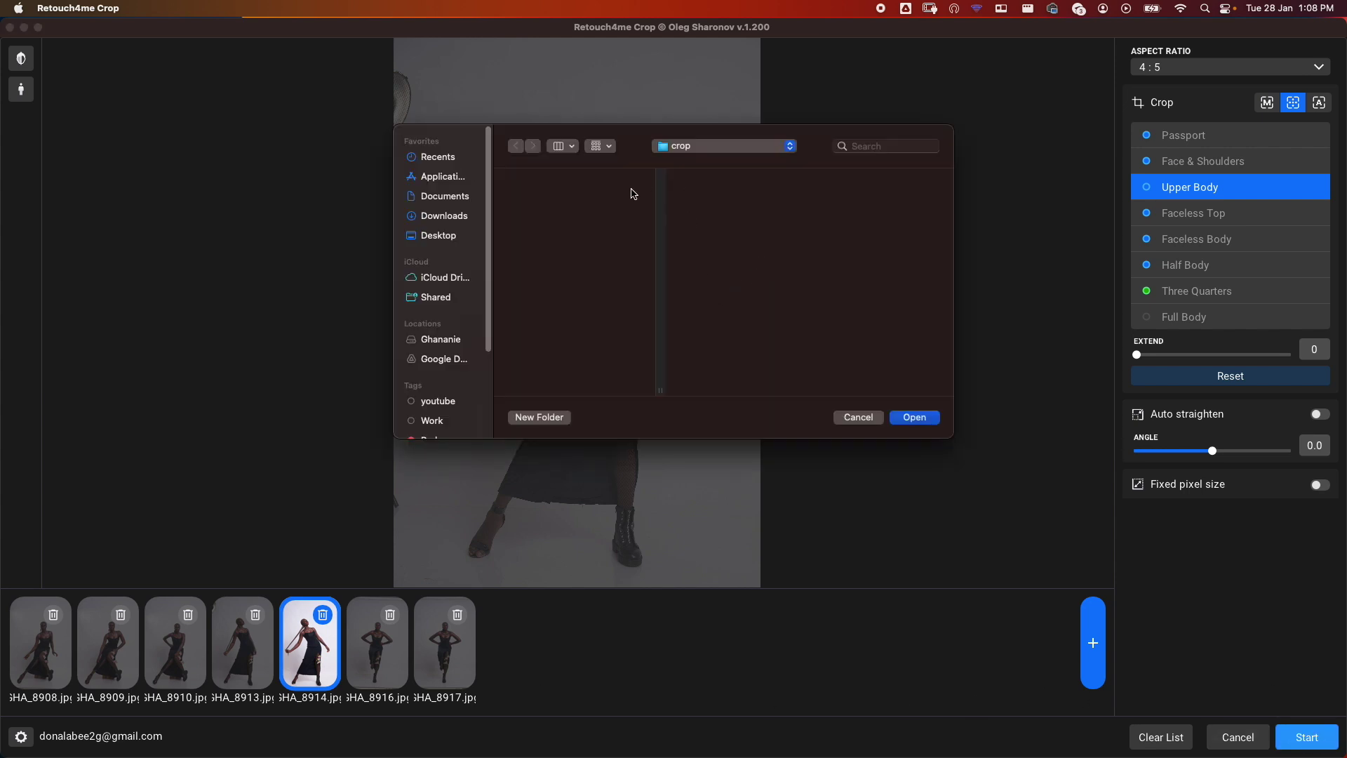
Batch-crop into the crop folder and move the GHA_8908.jpg Upper Body preview aside
left_click(912, 417)
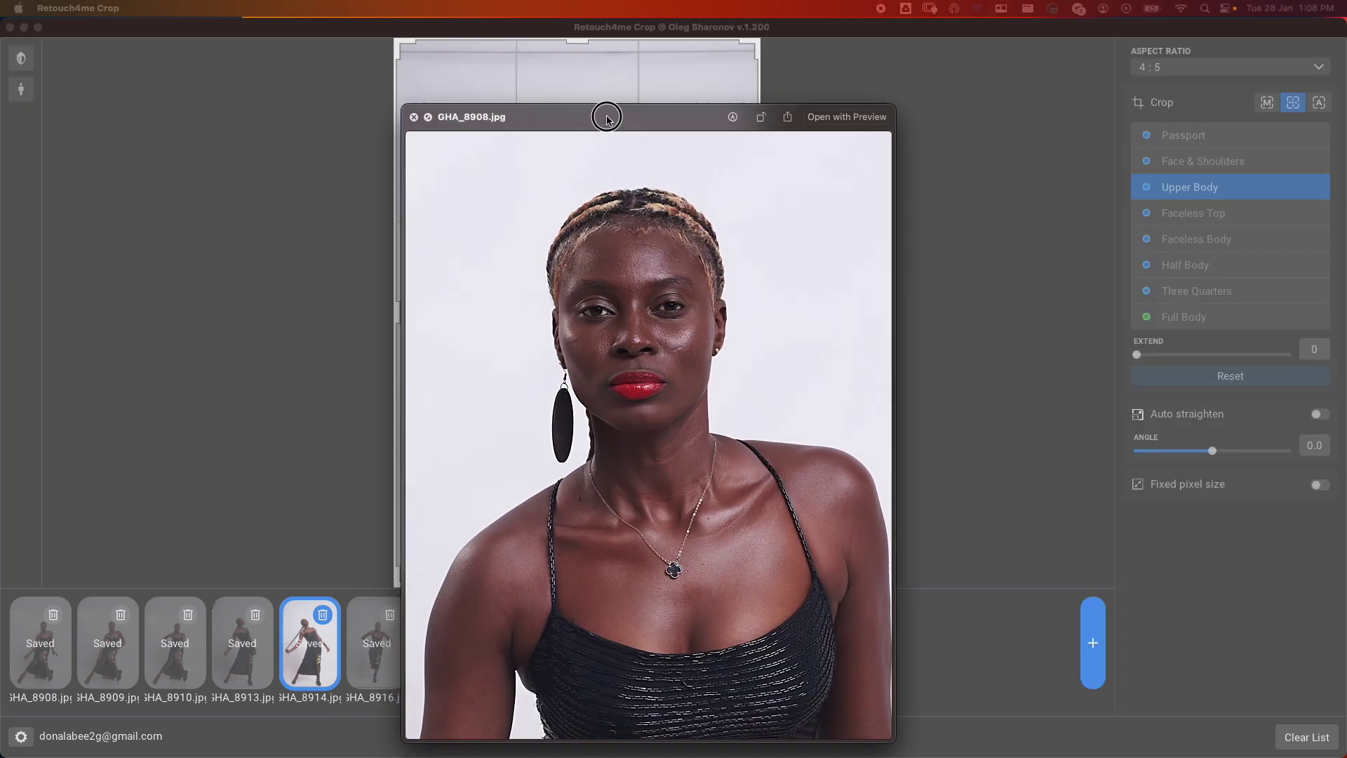
left_click_drag(607, 118, 536, 84)
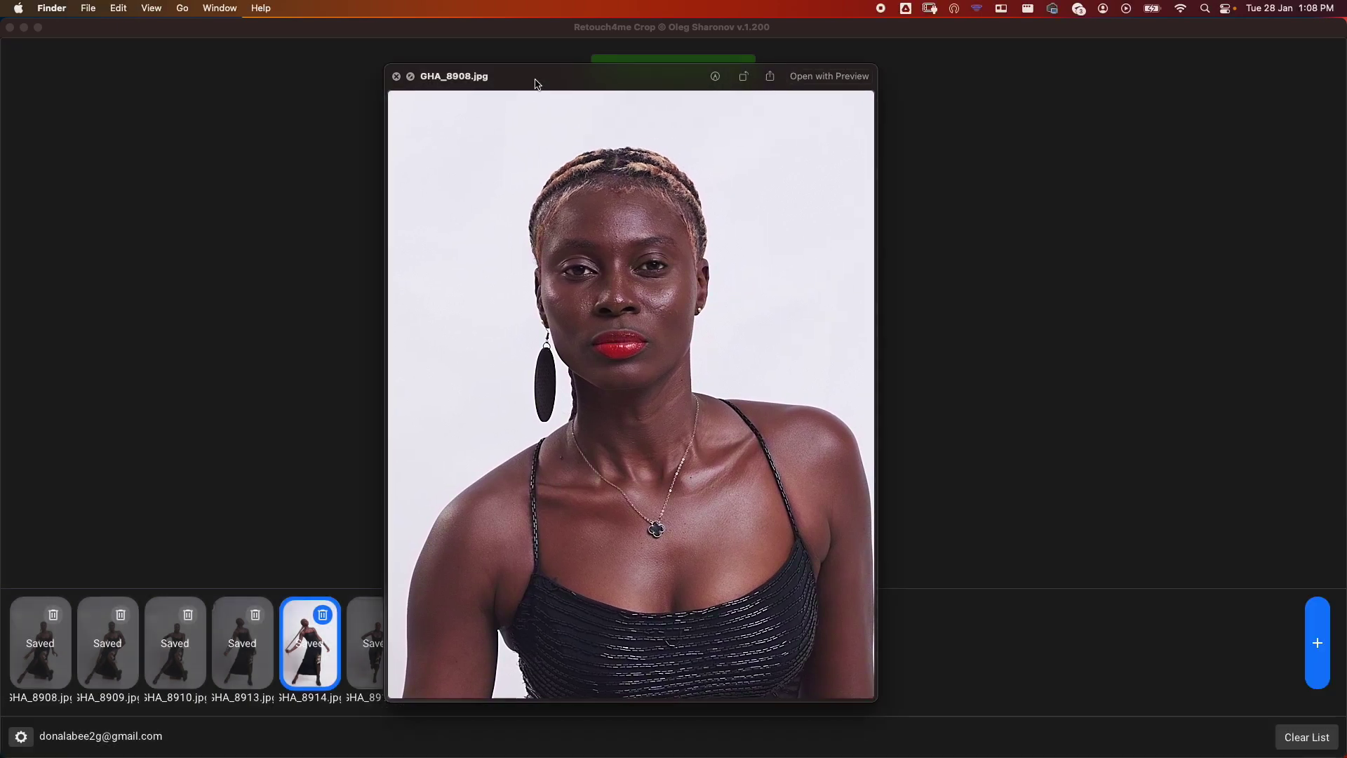
Step through the cropped previews of GHA_8917, 8916, 8914 and 8913, then close the preview
key("Right")
key("Right")
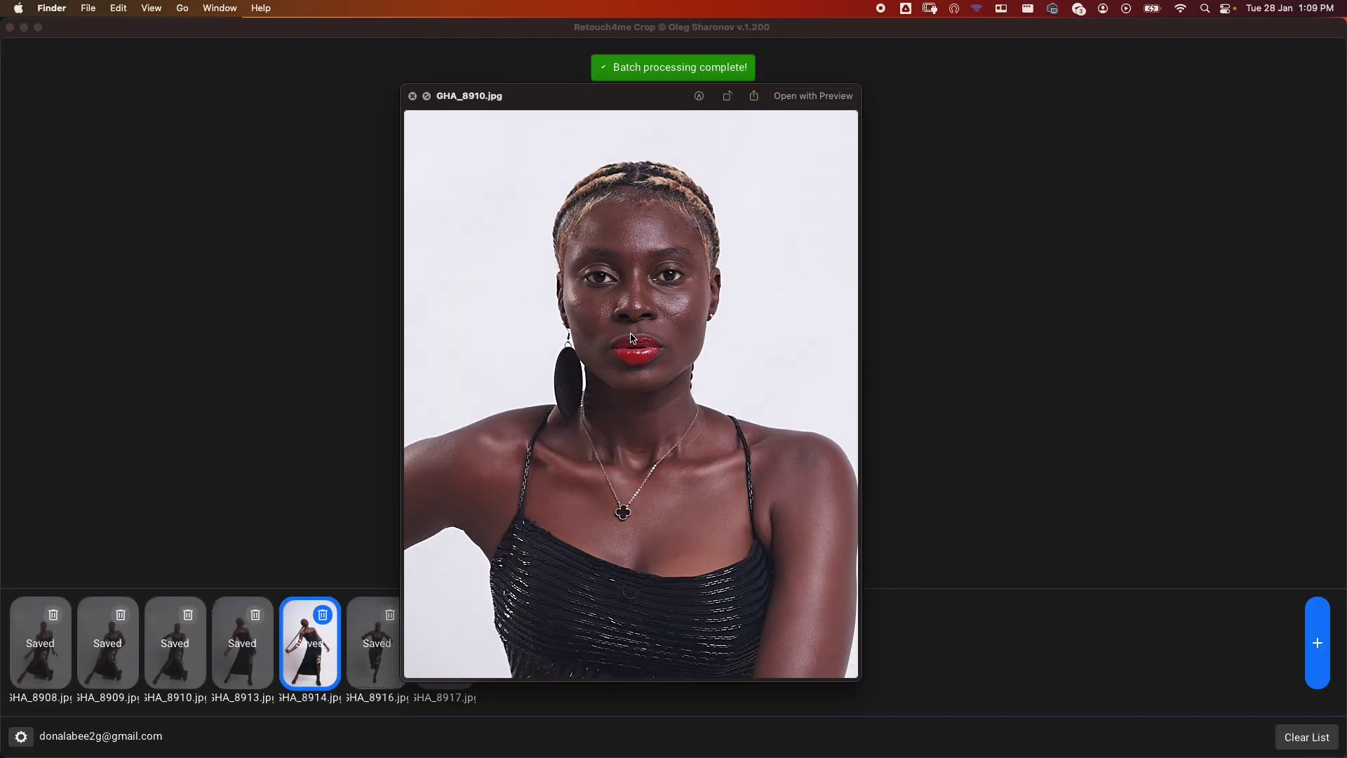
key("Right")
key("Right")
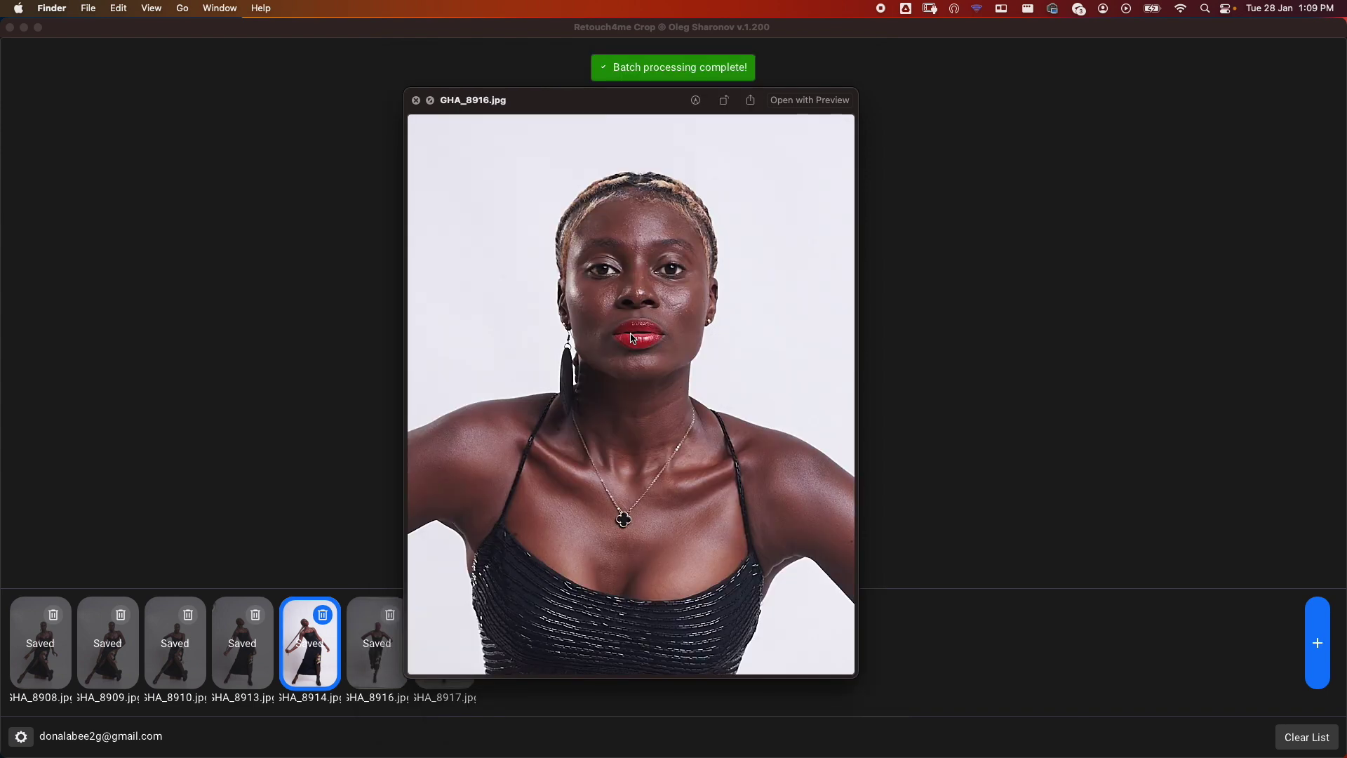
key("Right")
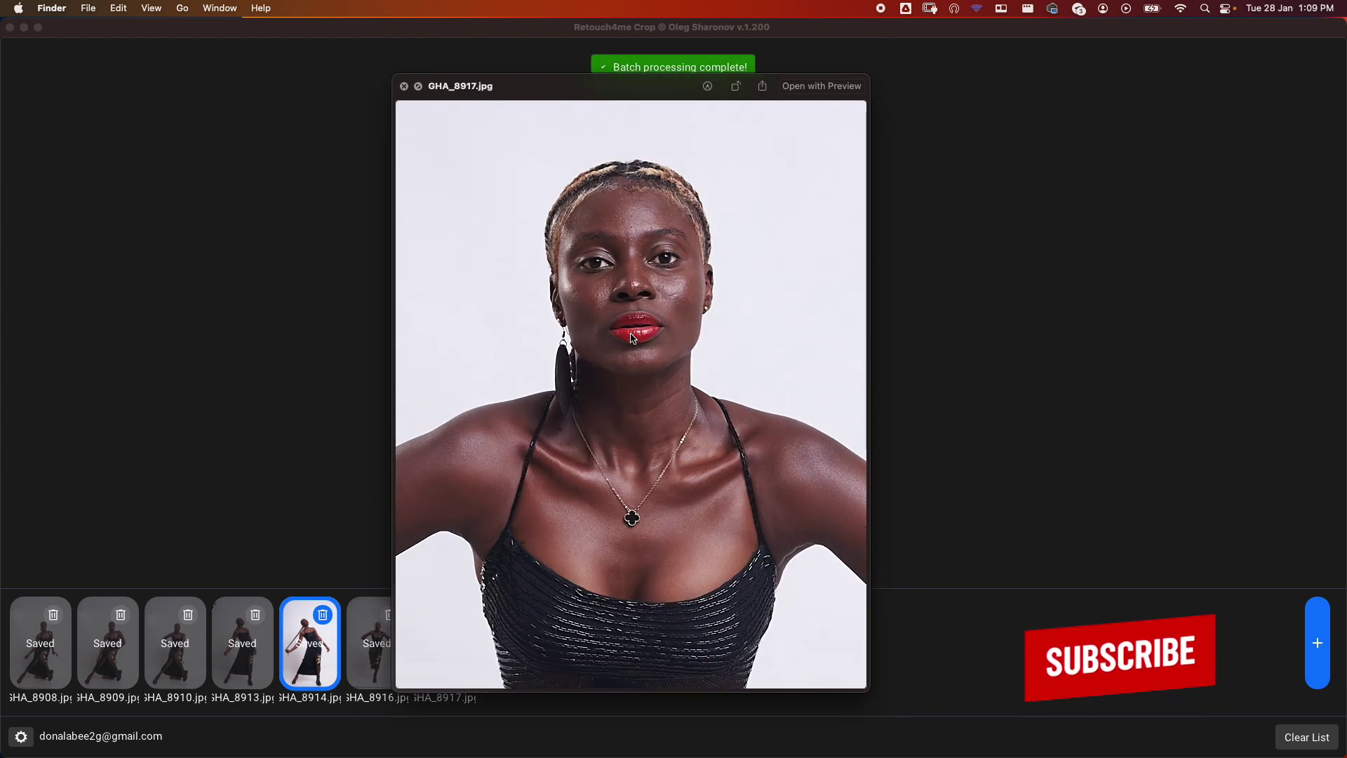
key("Left")
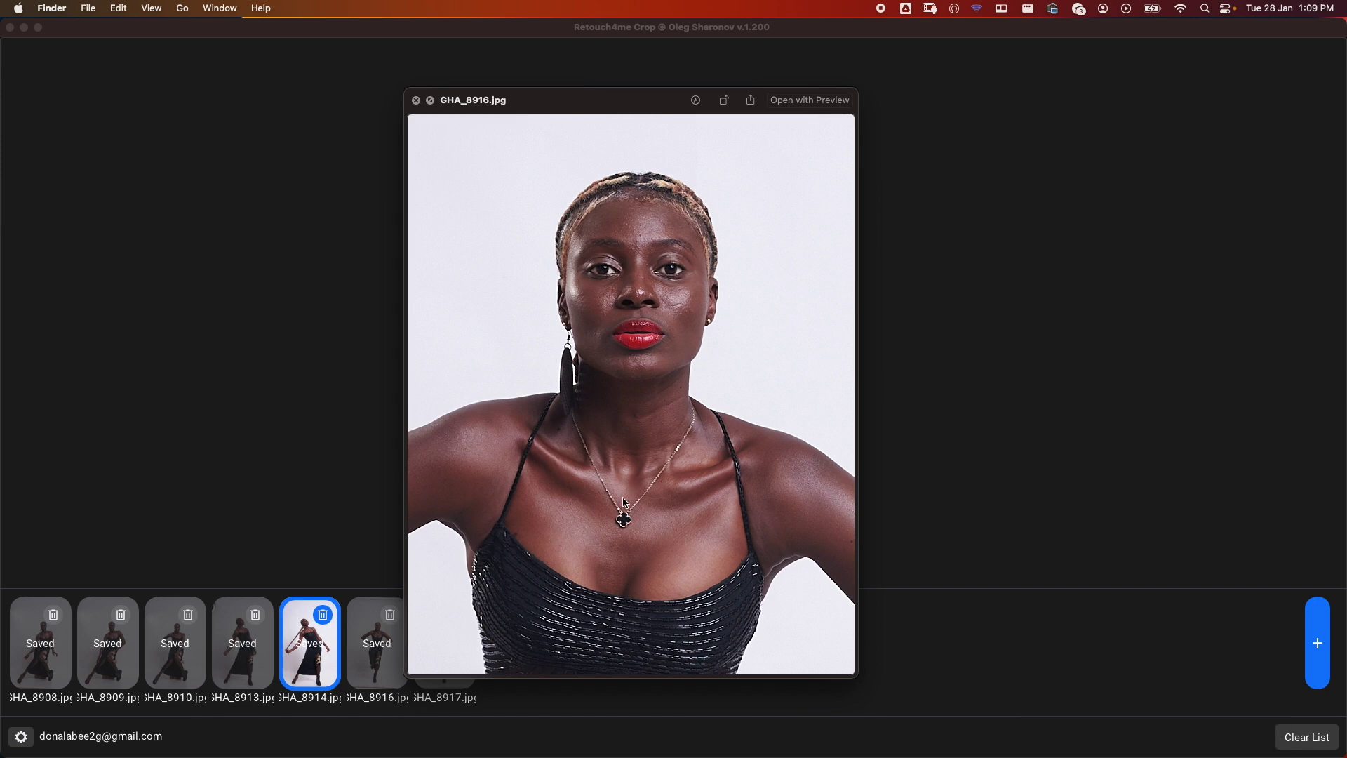
key("Left")
key("Left")
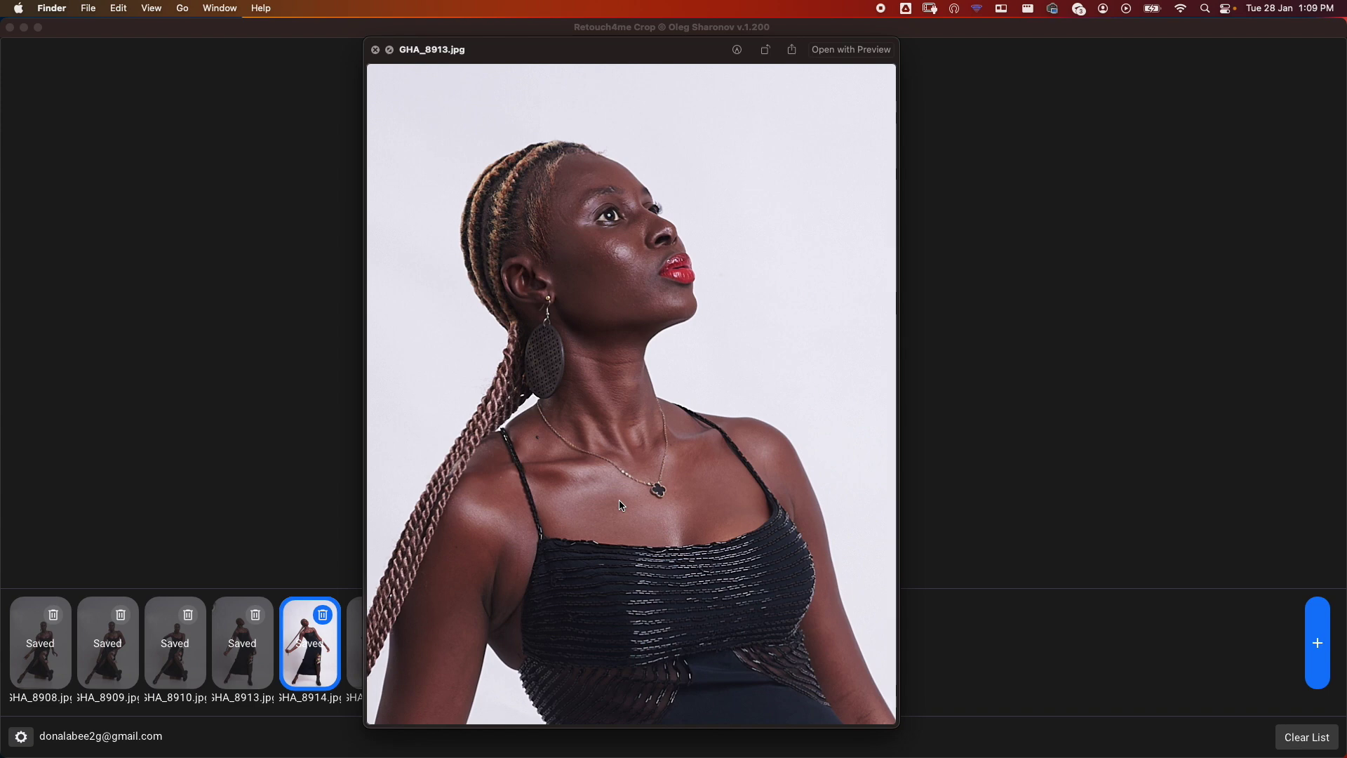
key("Left")
key("Left")
key("Left")
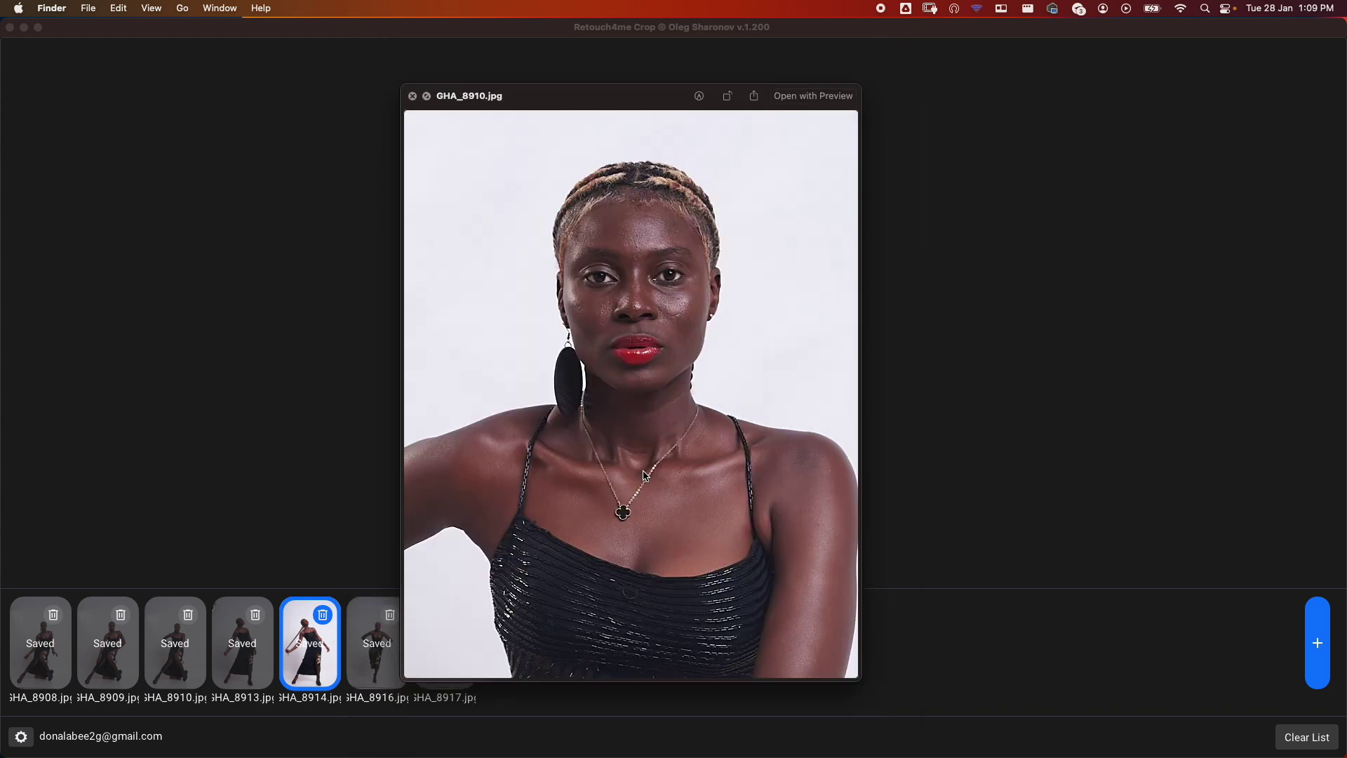
left_click(397, 76)
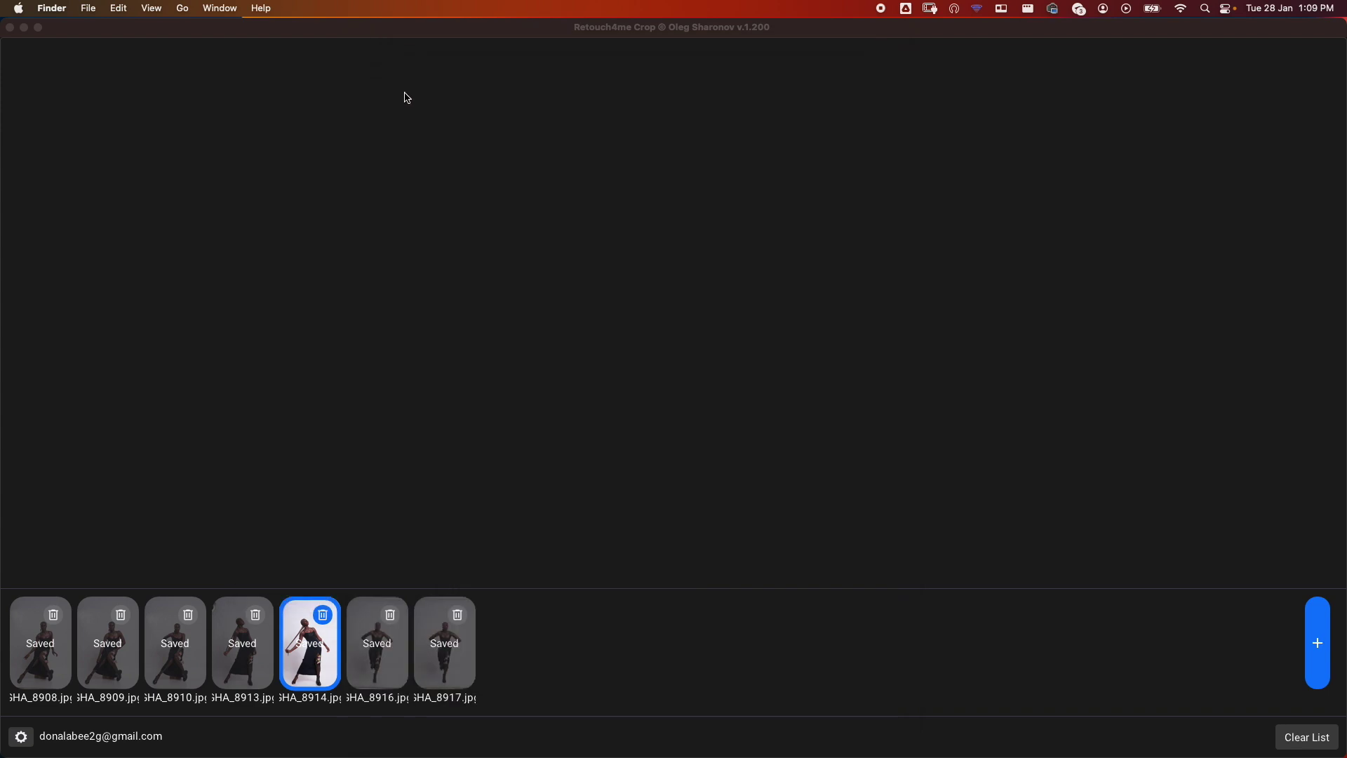
Back in Retouch4me Crop, turn on Auto straighten and open the fourth portrait, GHA_8913
left_click(46, 656)
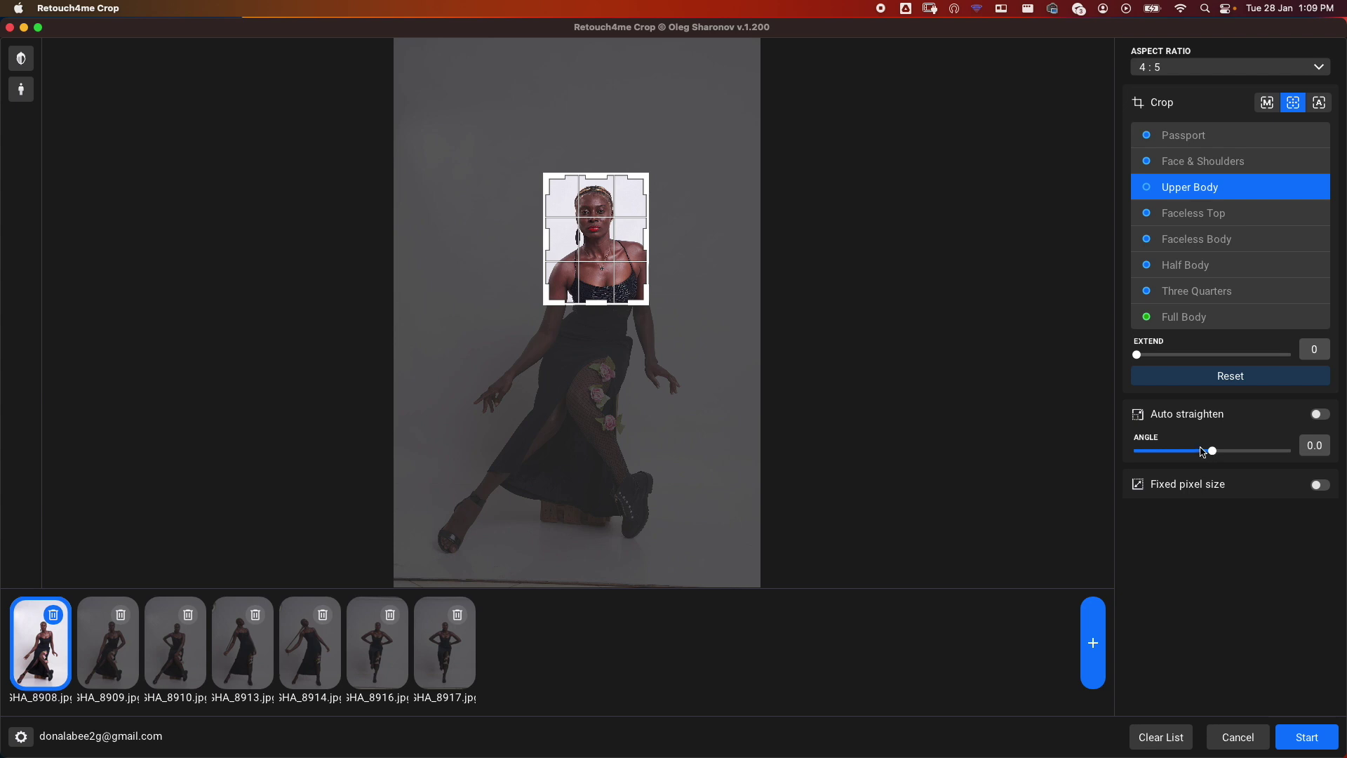
left_click(1321, 415)
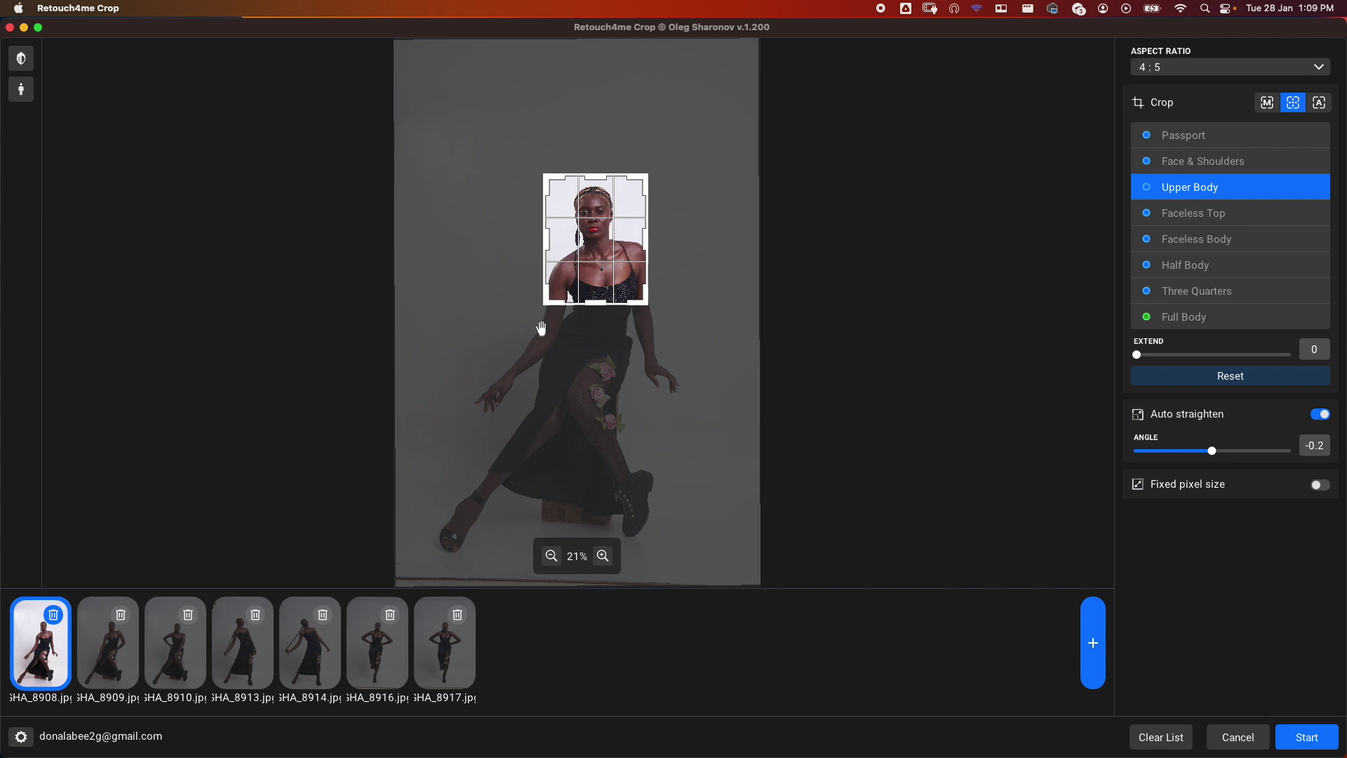
left_click(233, 644)
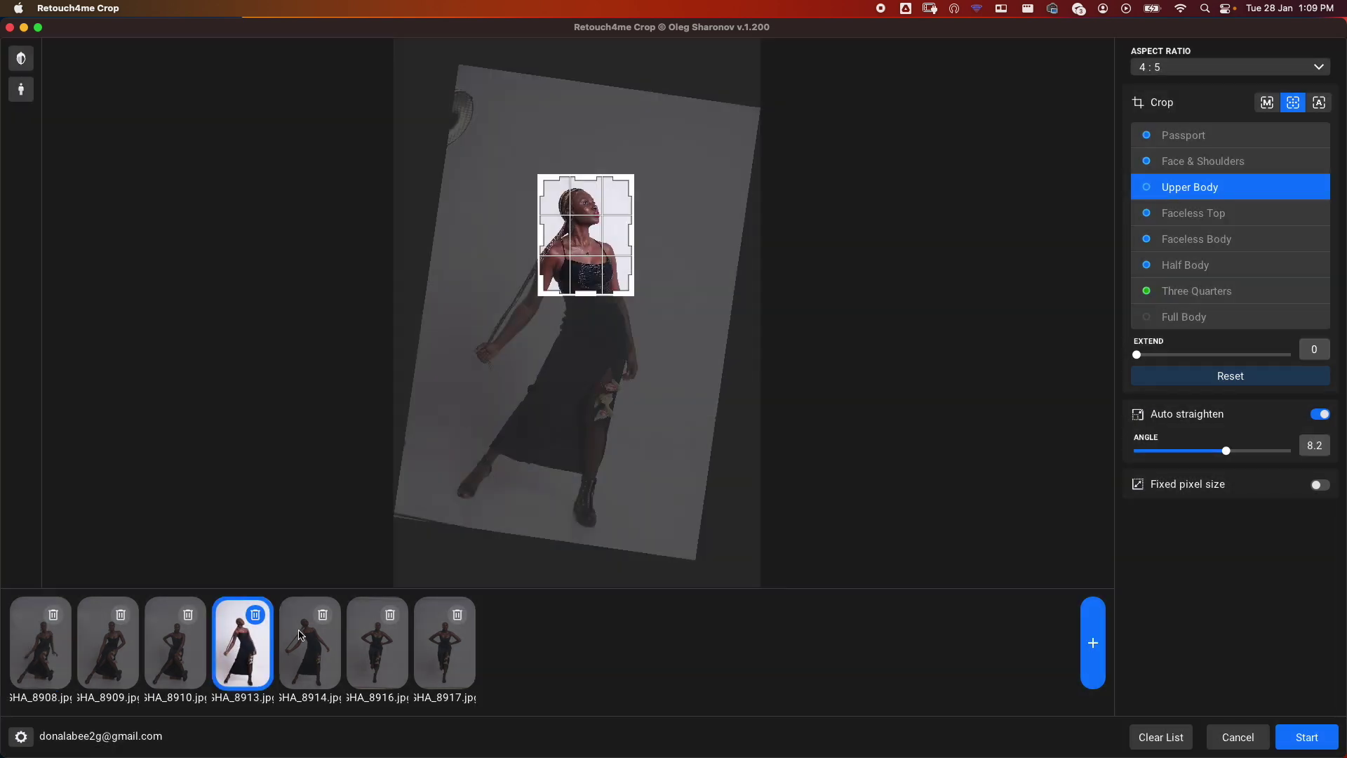
Turn Auto straighten off, try rotating to about 12 degrees, then reset the angle to 0.0
left_click(1321, 414)
mouse_move(1214, 458)
left_mouse_down()
mouse_move(1224, 454)
mouse_move(1191, 454)
mouse_move(1235, 456)
left_mouse_up()
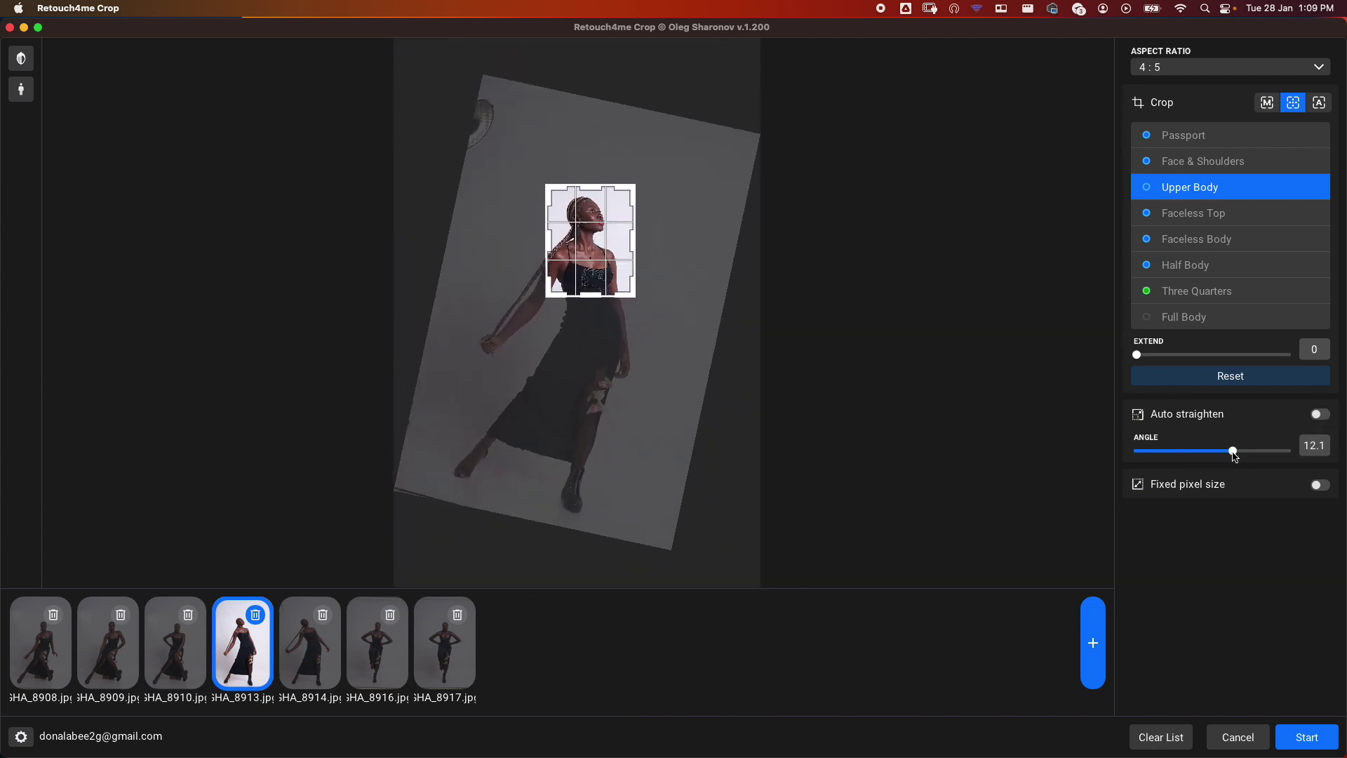
double_click(1314, 445)
type("0")
key("Return")
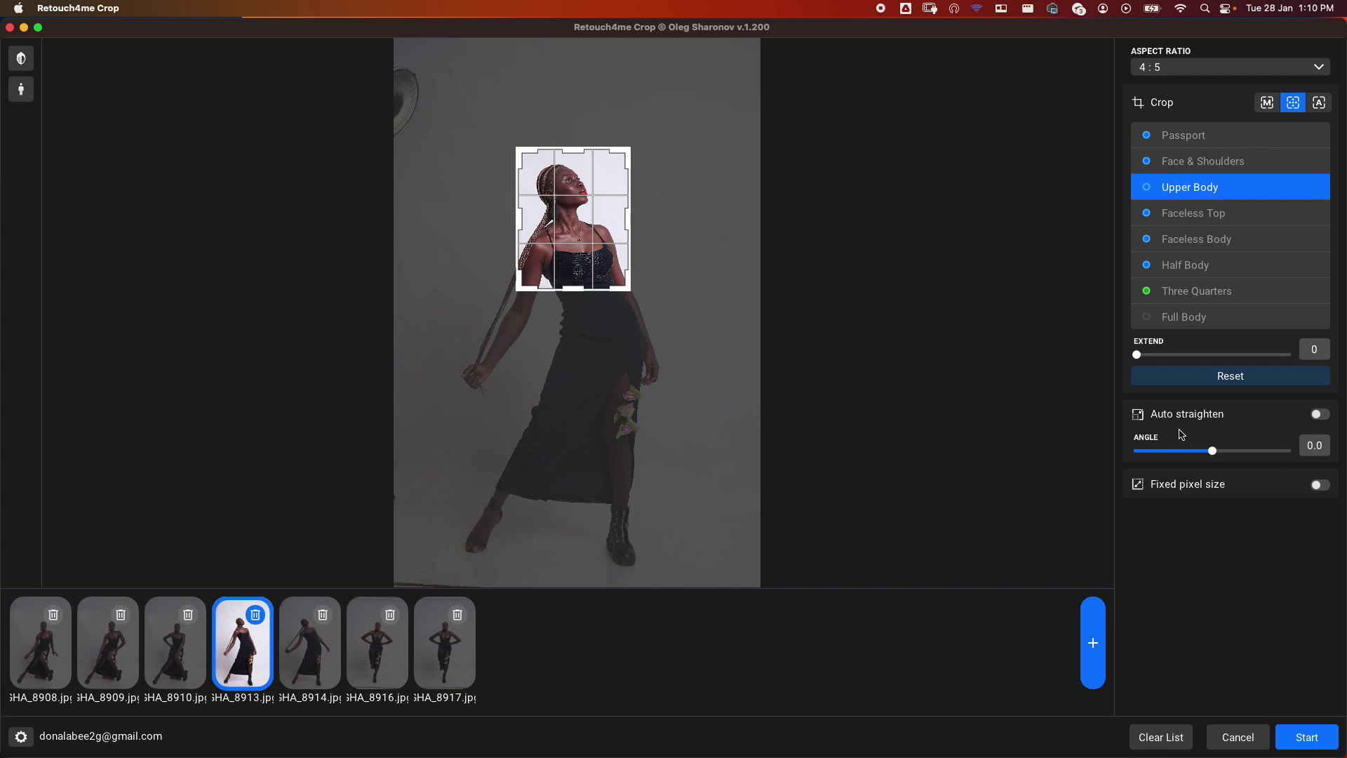
Reframe the fourth portrait with a locked Half Body crop in Manual mode
mouse_move(632, 248)
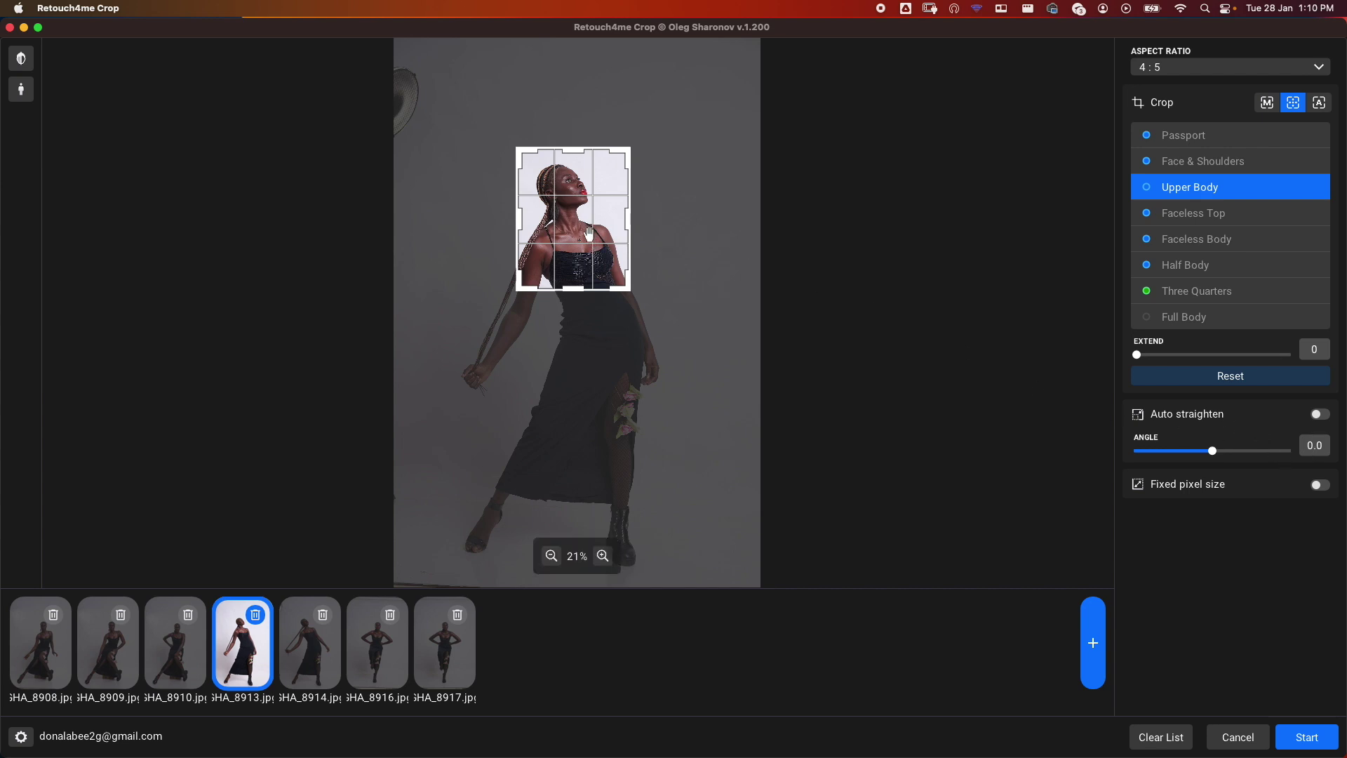
left_click_drag(596, 244, 562, 223)
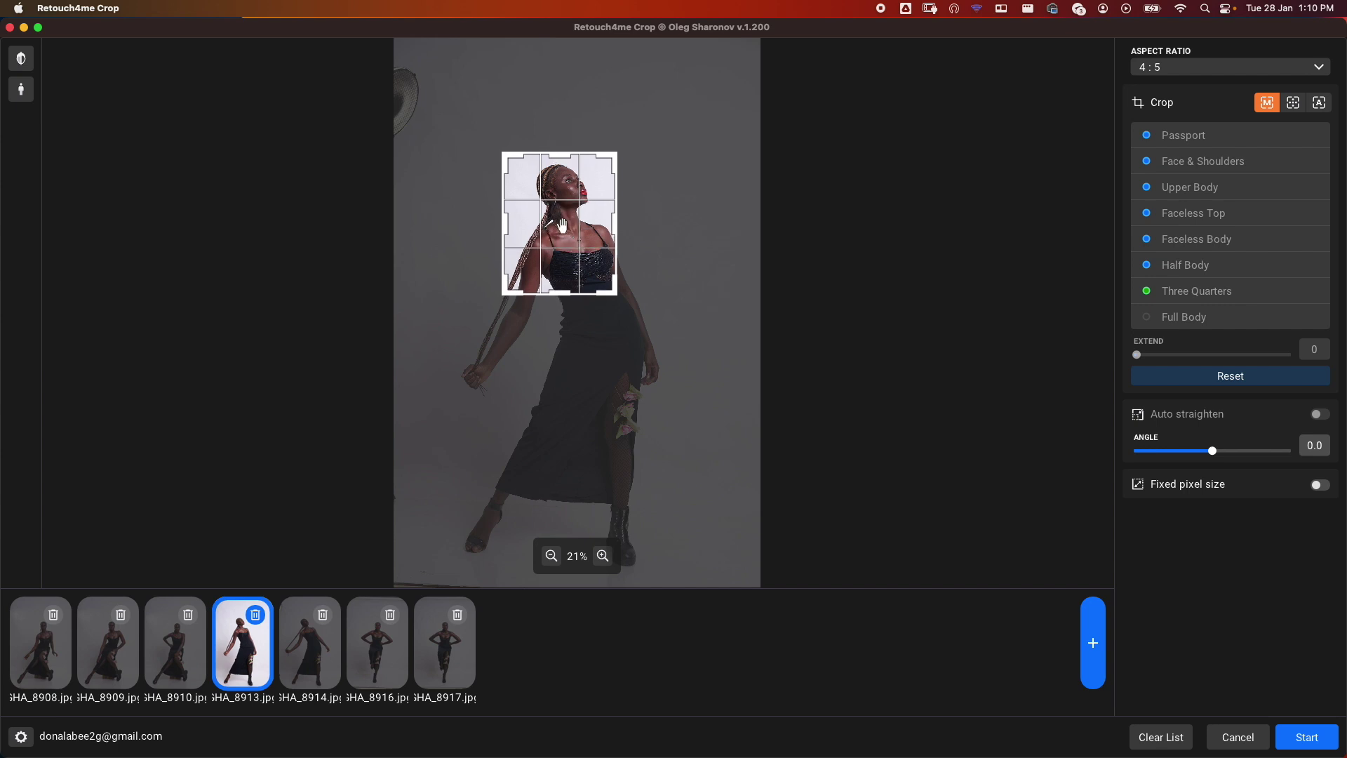
left_click(1266, 104)
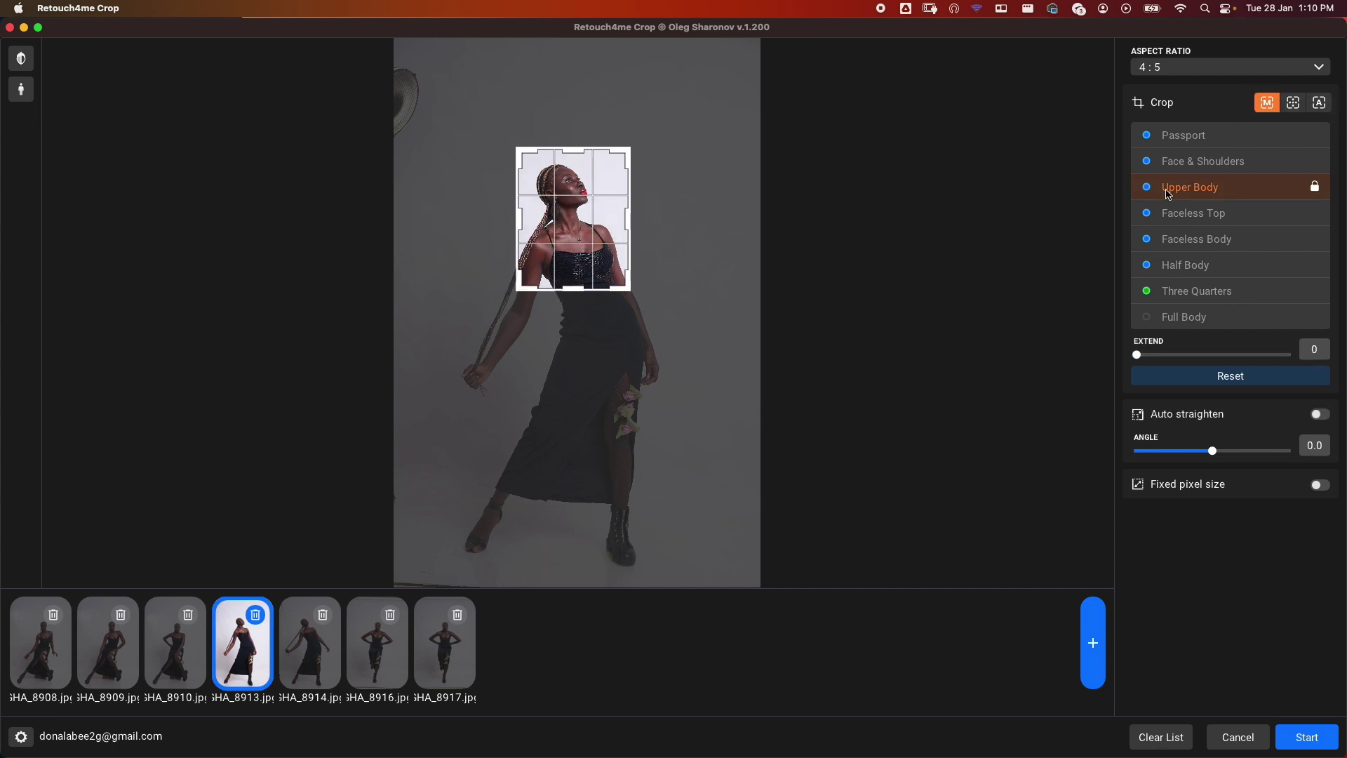
left_click(1188, 267)
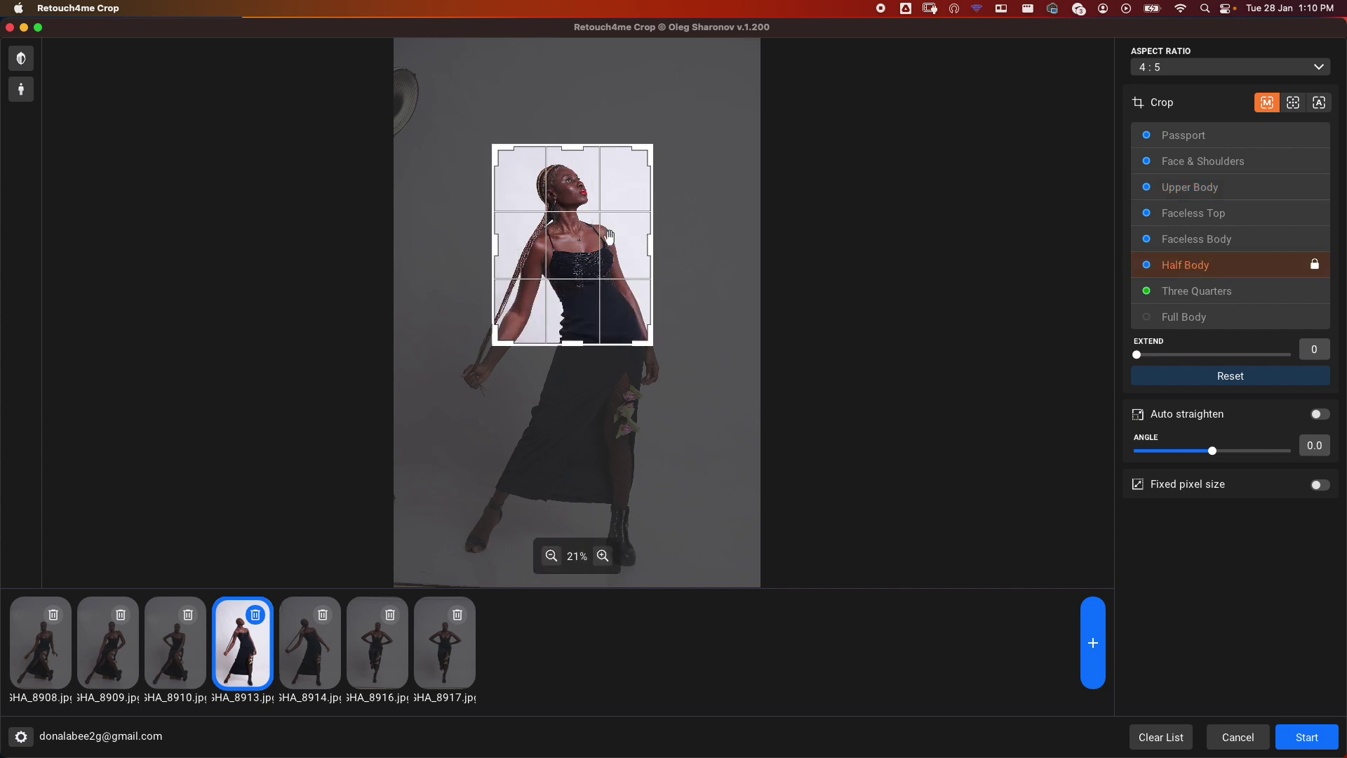
left_click_drag(602, 261, 559, 231)
left_click(1182, 266)
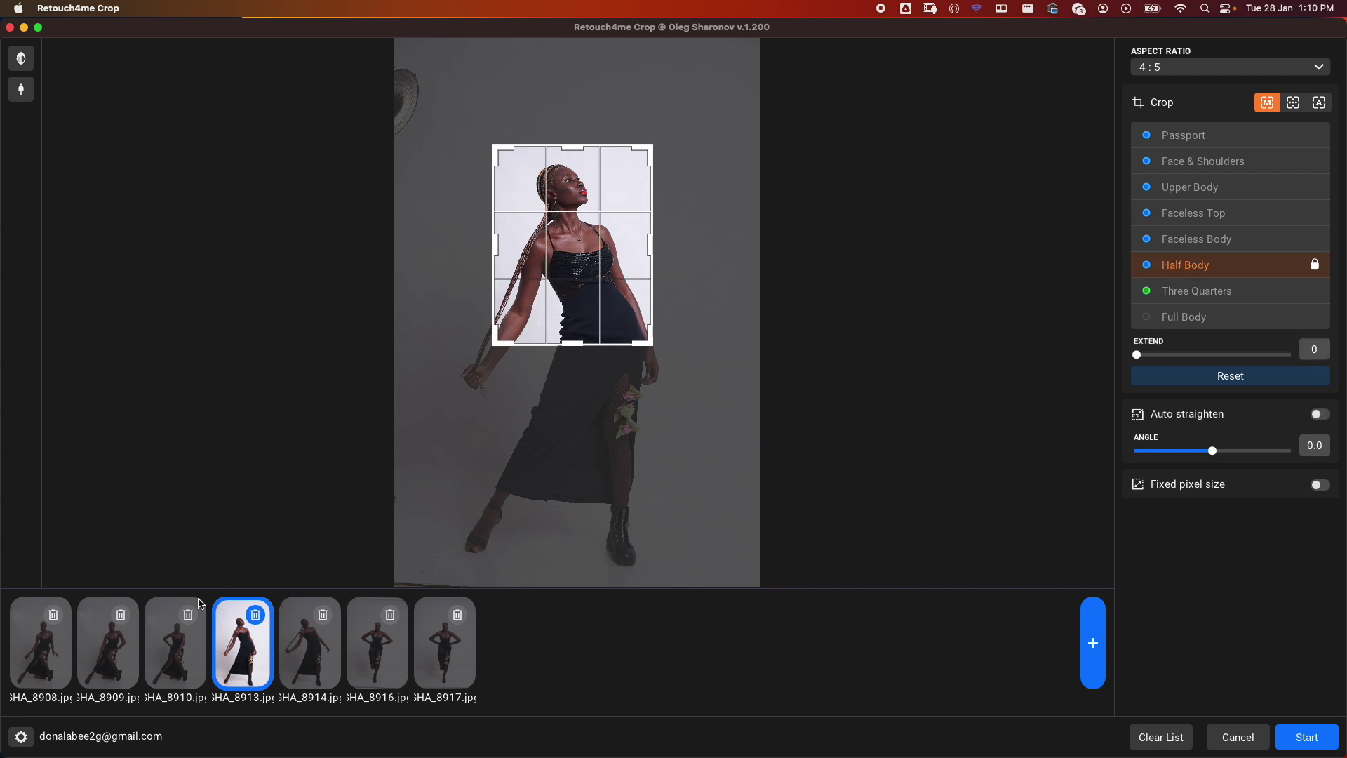
Compare the third and second portraits' crops, return to the fourth, and start processing
left_click(168, 662)
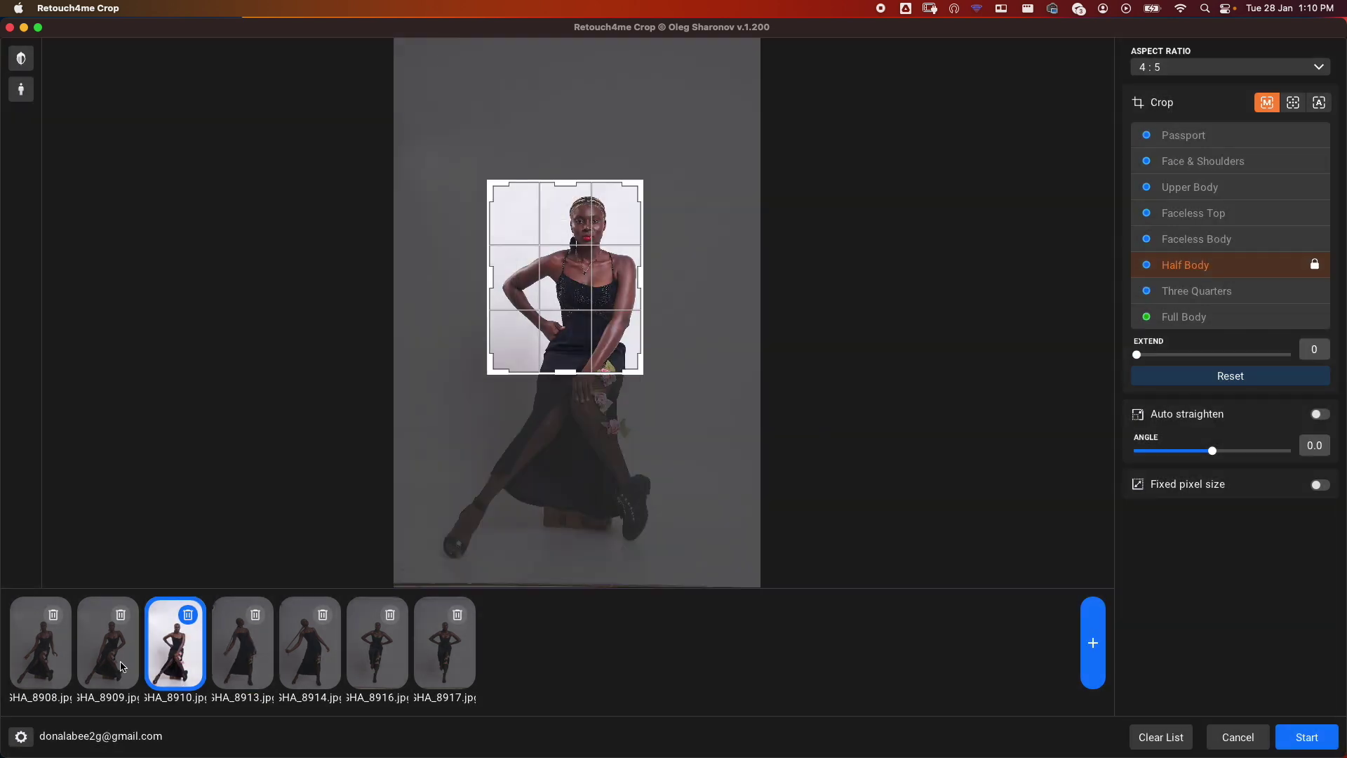
left_click(96, 661)
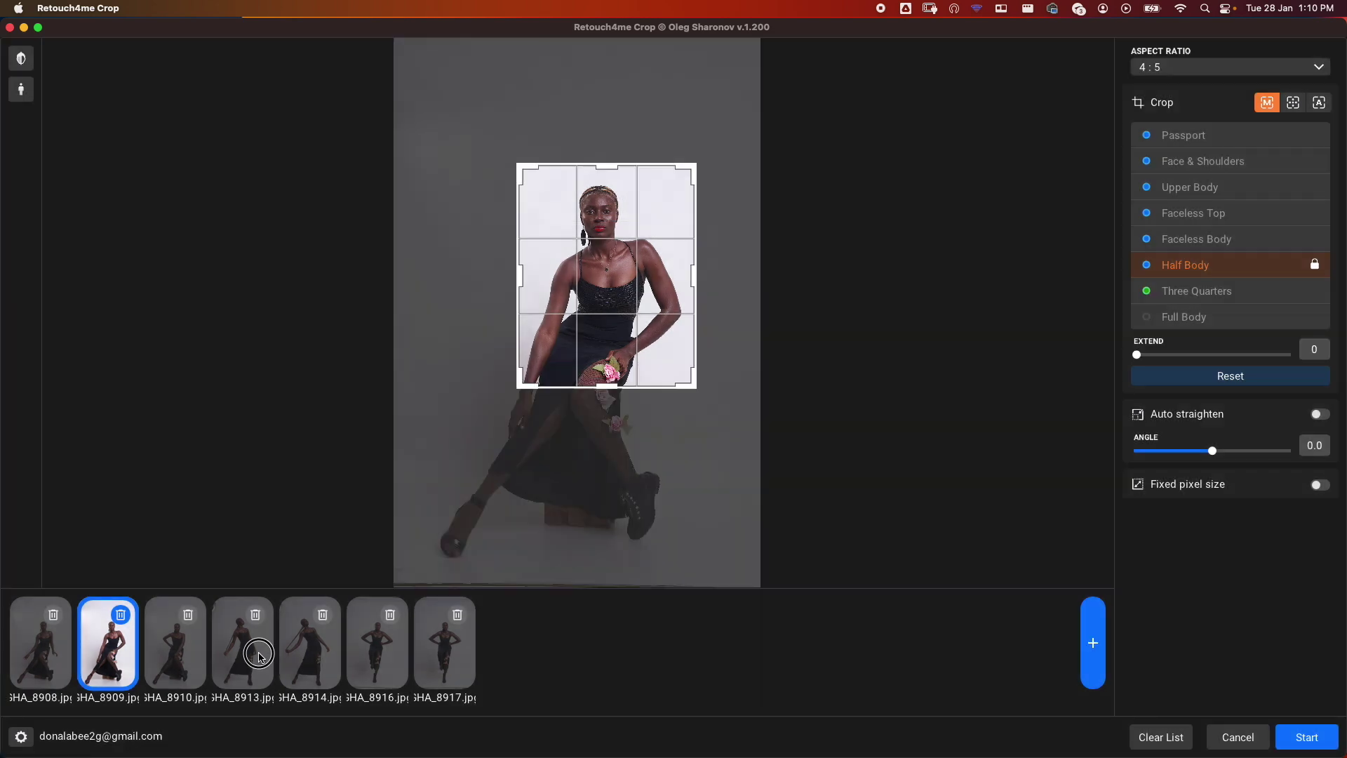
left_click(262, 656)
left_click(309, 654)
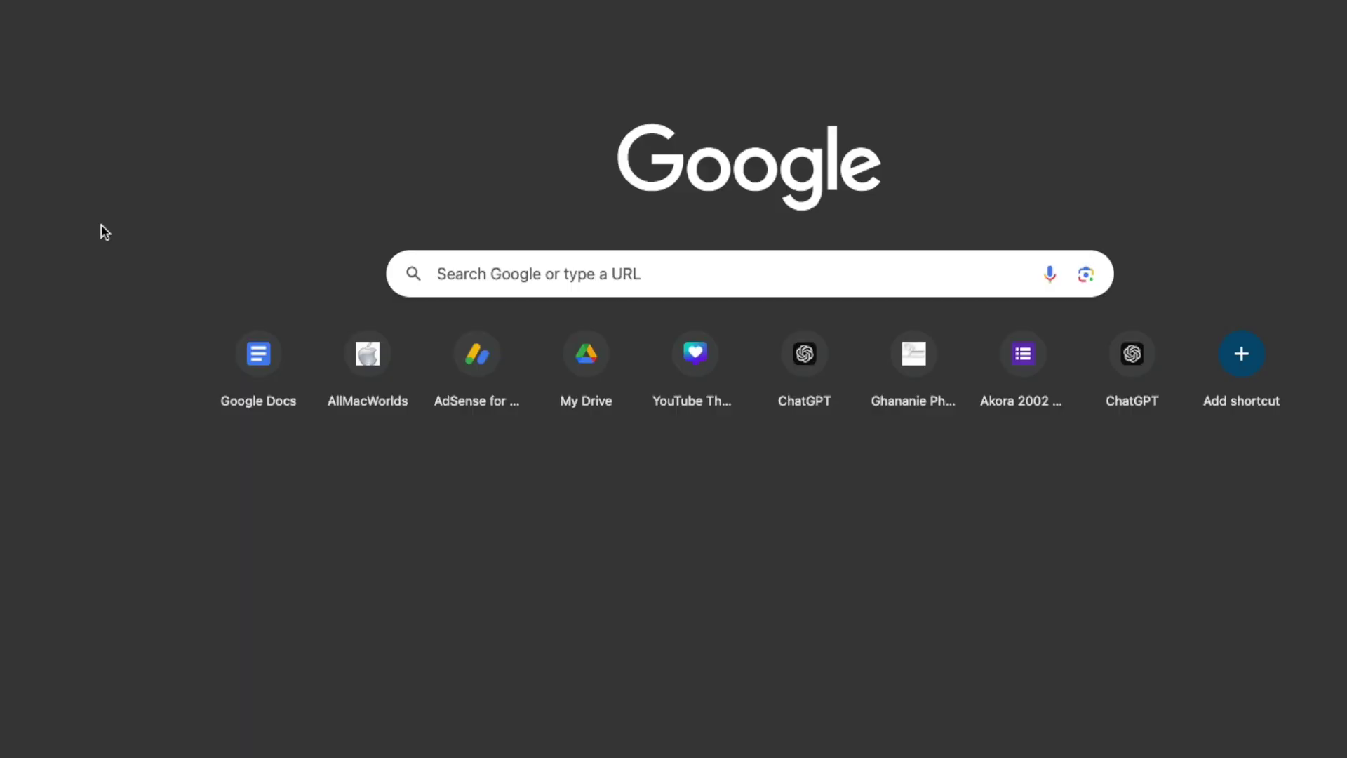
Search 'reto' in Chrome, open the official Retouch4me homepage, and scroll to its Crop section
type("reto")
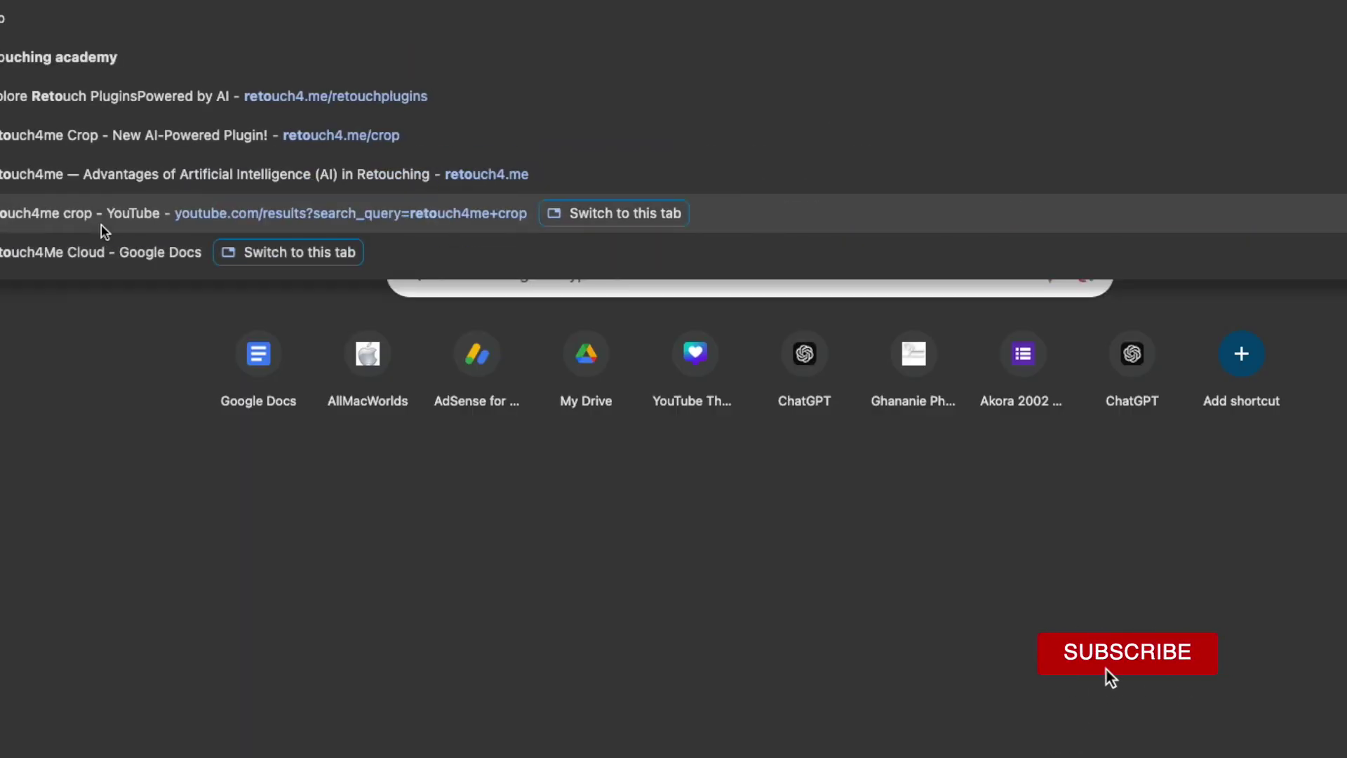
key("Return")
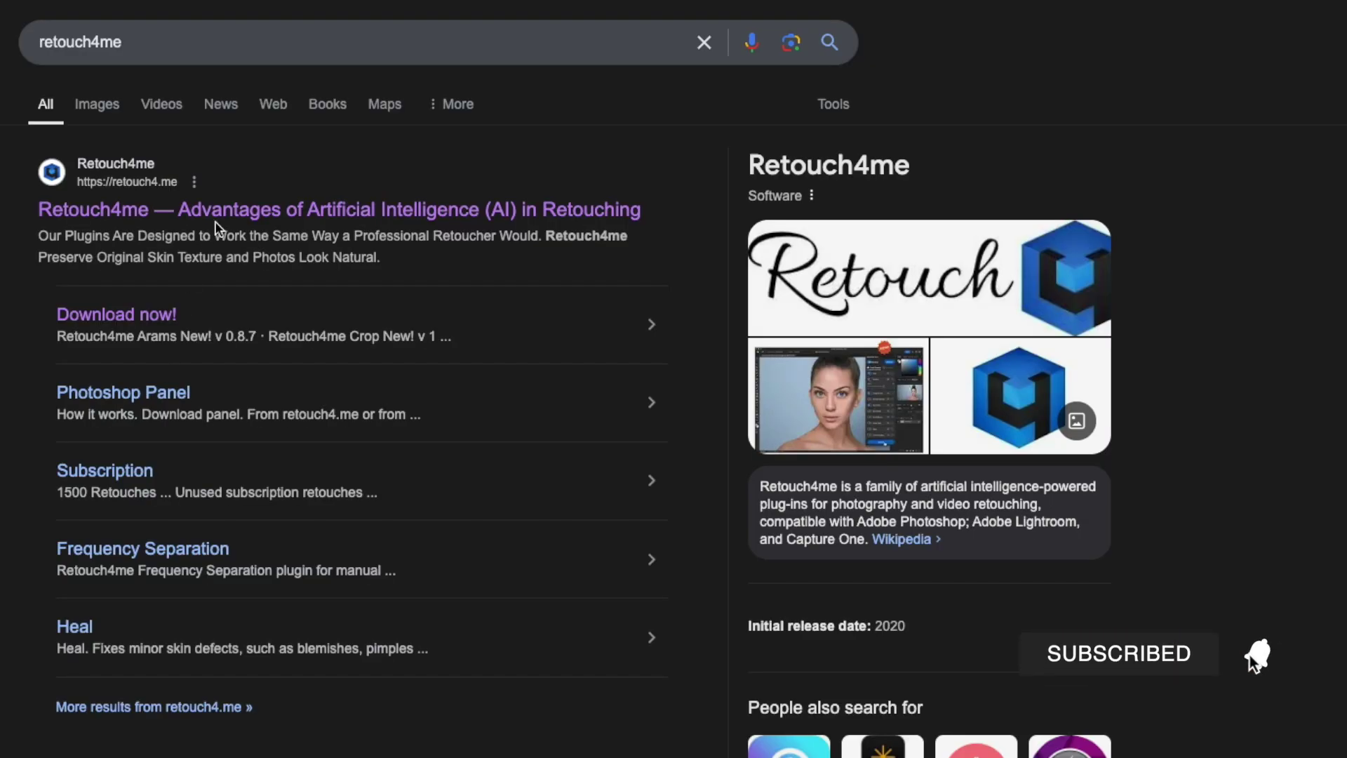
left_click(220, 211)
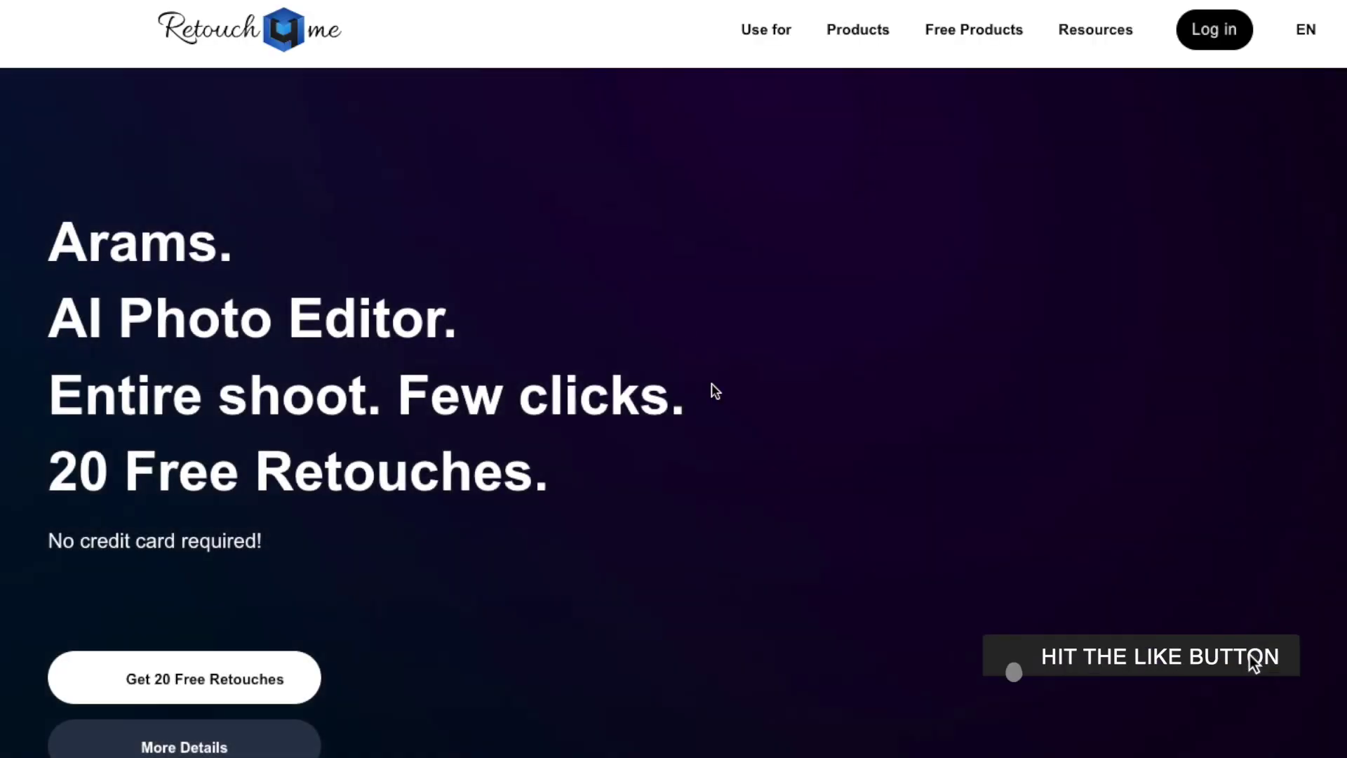
scroll(839, 472, "down", 10)
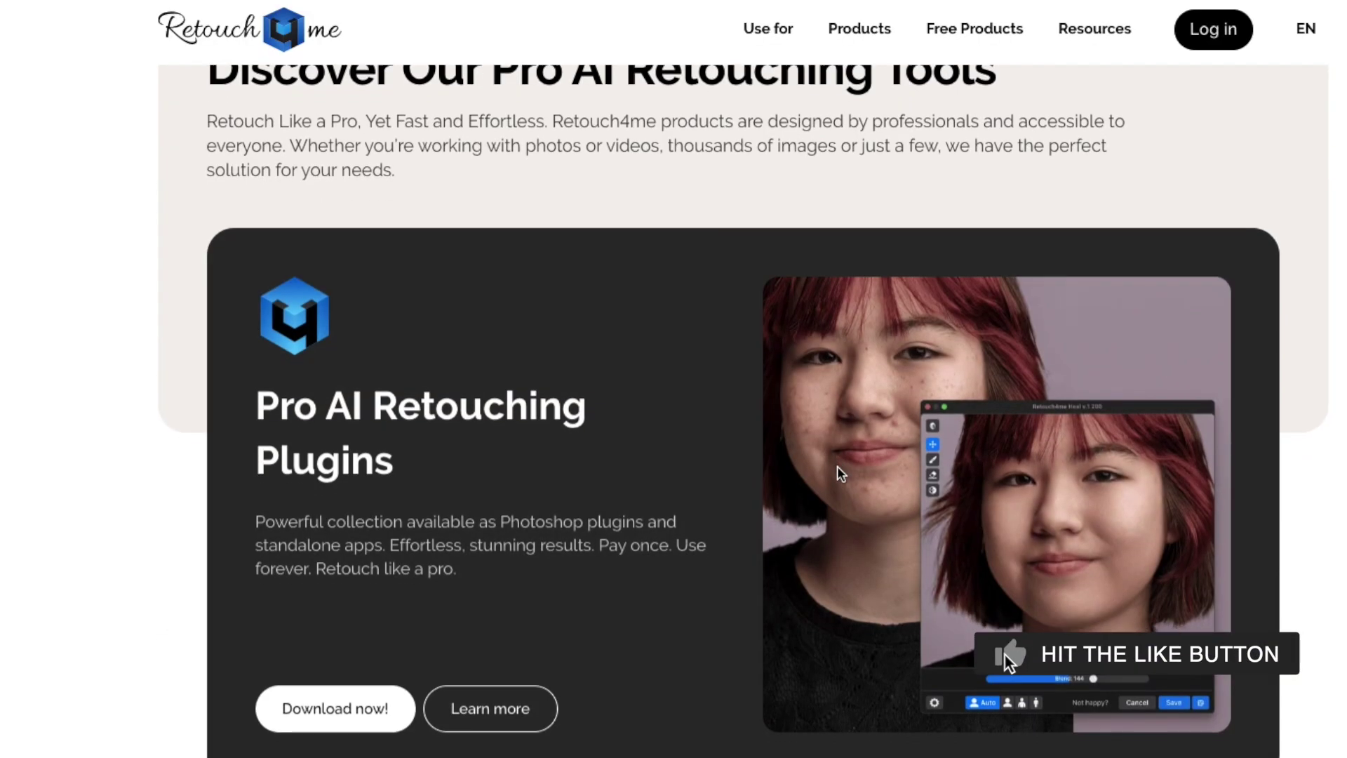
scroll(838, 467, "down", 5)
scroll(837, 466, "up", 20)
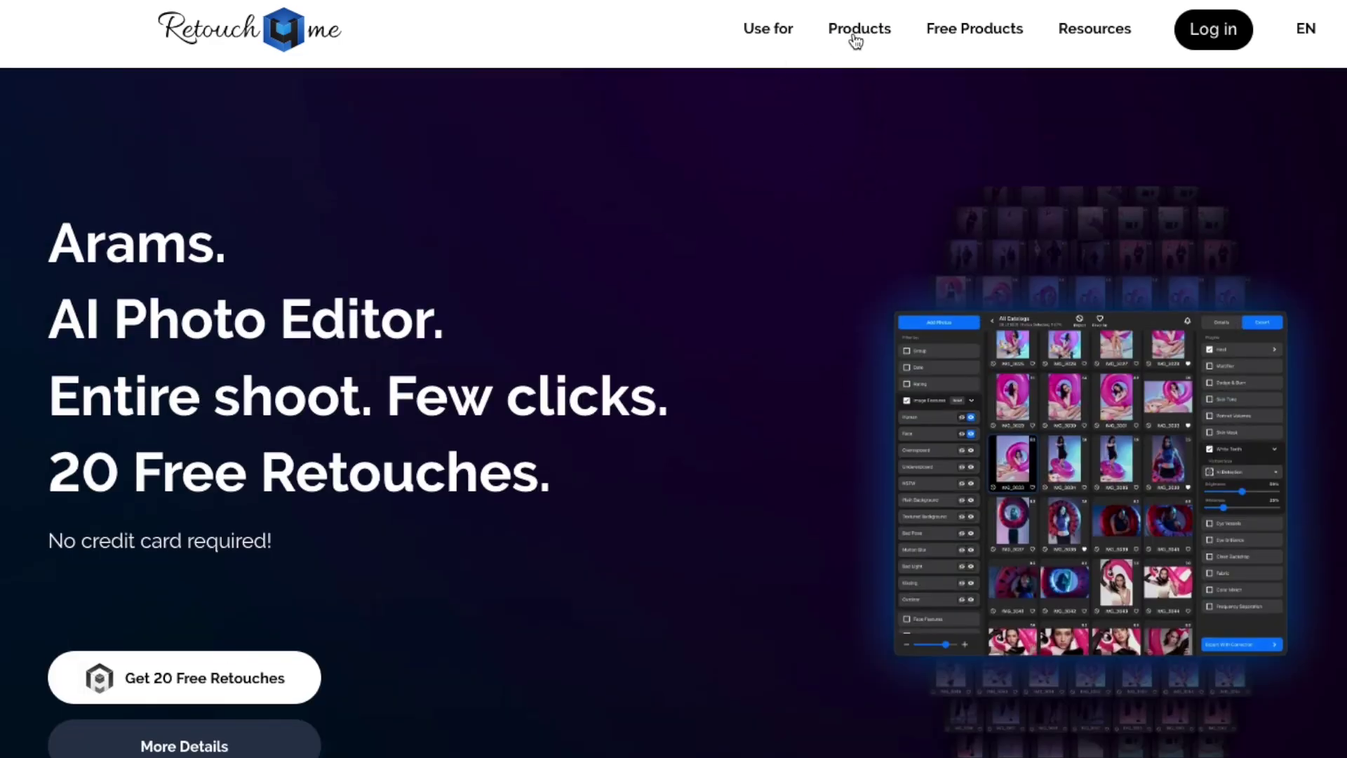
mouse_move(857, 35)
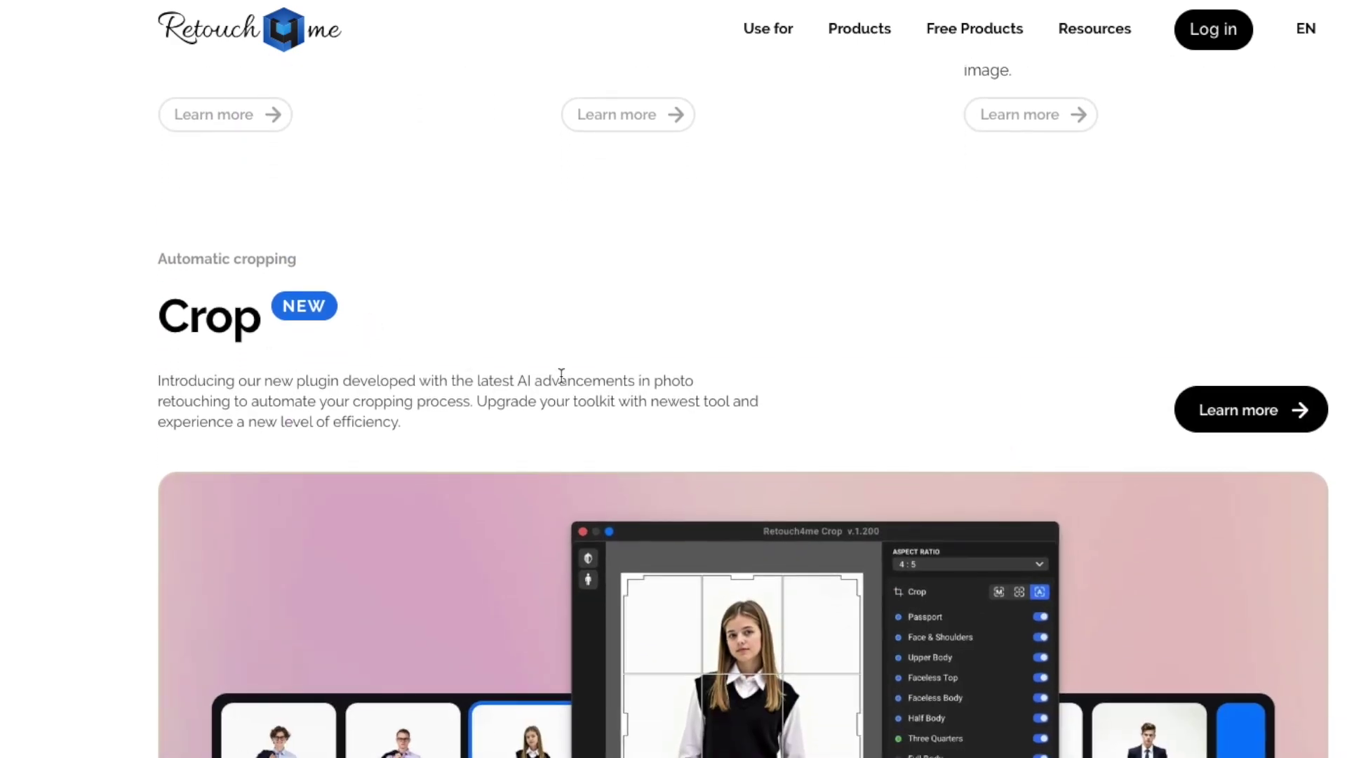
scroll(260, 305, "down", 1)
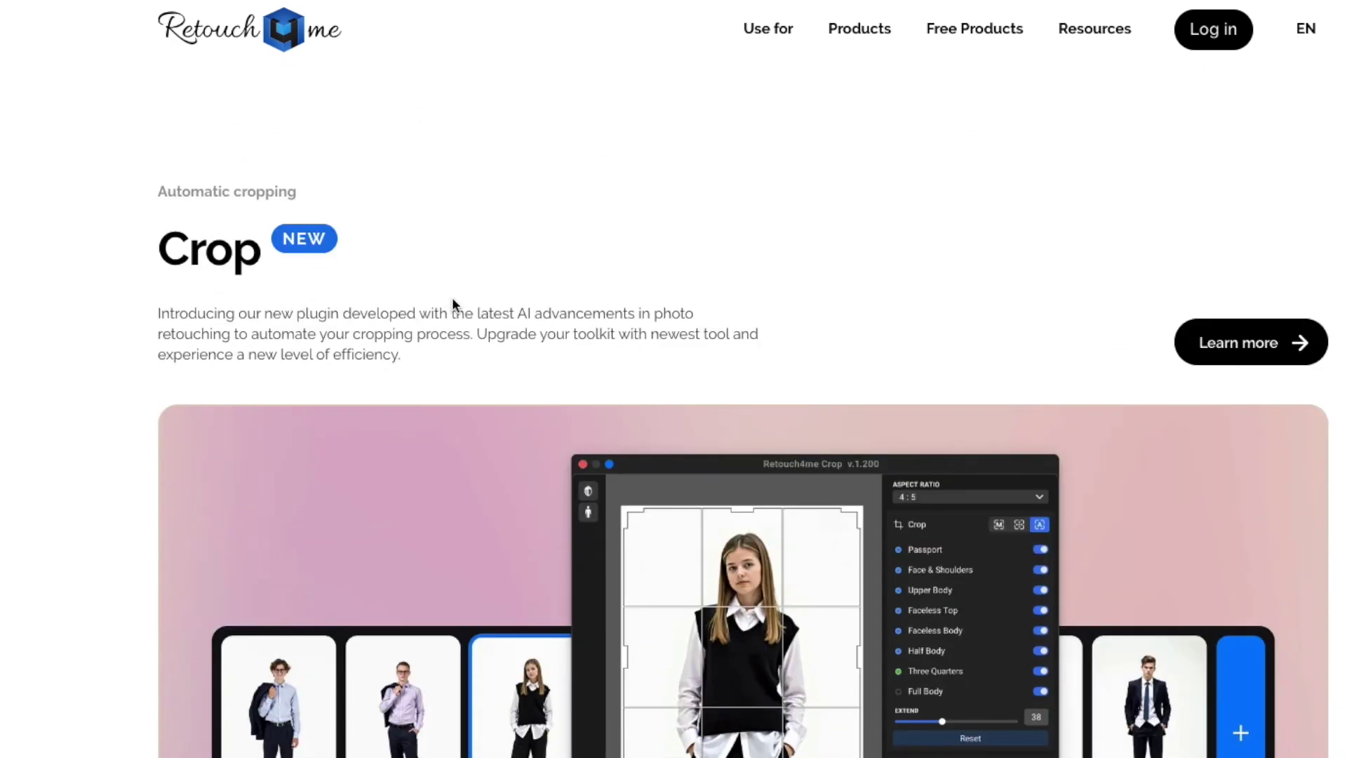